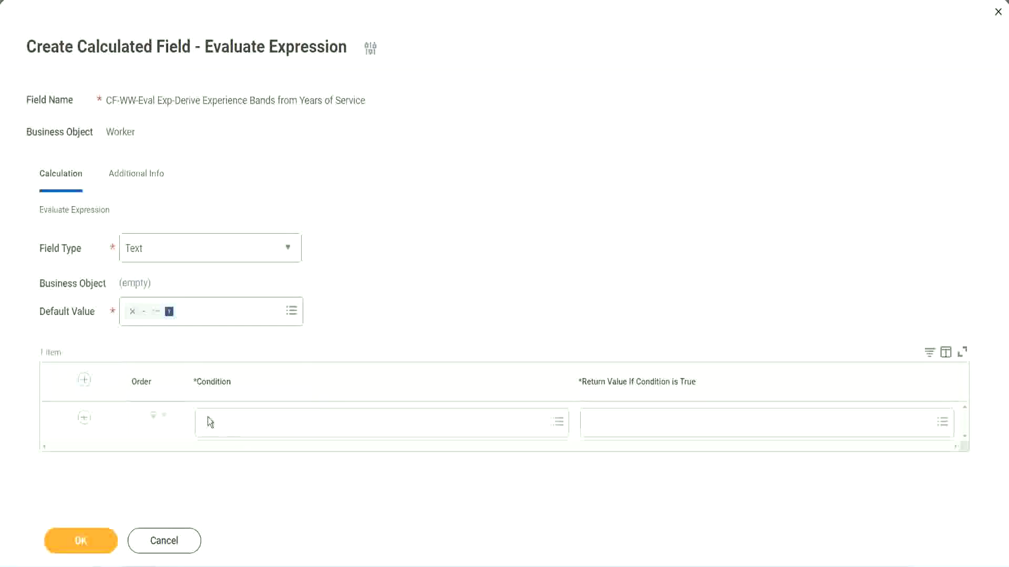
# Select the 'CF-WW-TF-Length of Service between 0 and 7 years' name on line 13 of the notes
pyautogui.click(237, 423)
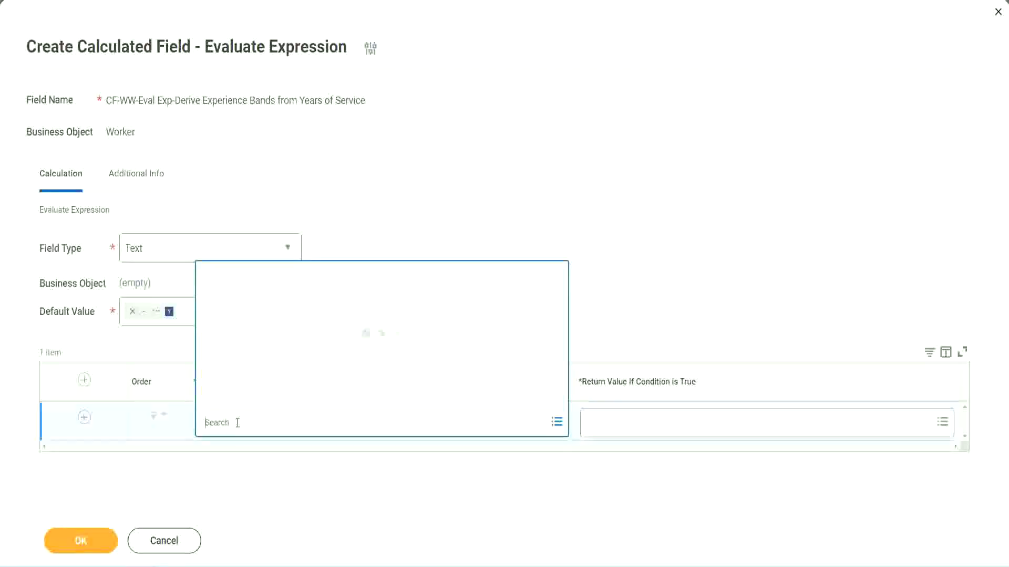
pyautogui.click(386, 234)
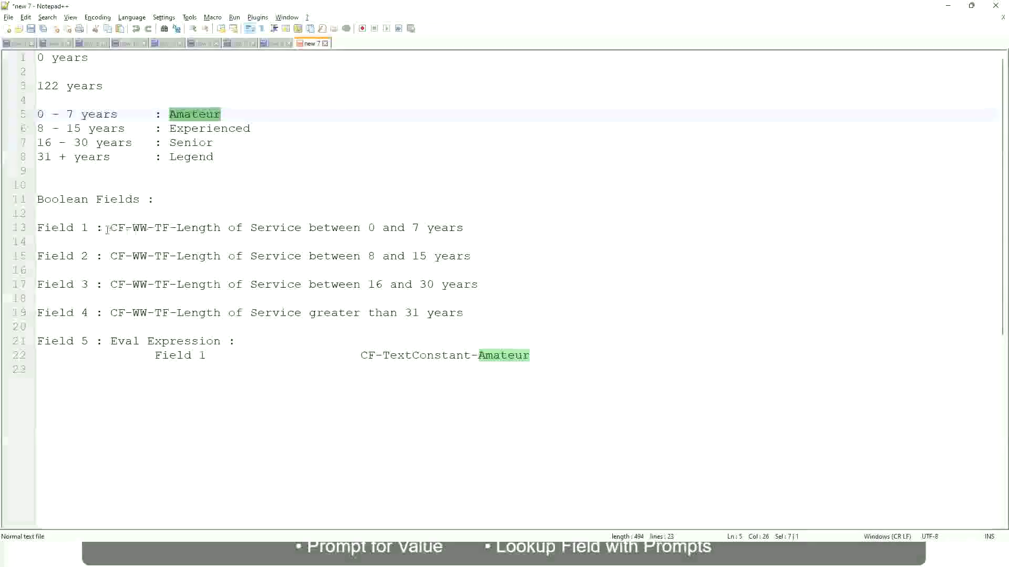
pyautogui.doubleClick(114, 228)
pyautogui.moveTo(174, 229); pyautogui.dragTo(465, 231)
pyautogui.hotkey('ctrl', 'c')
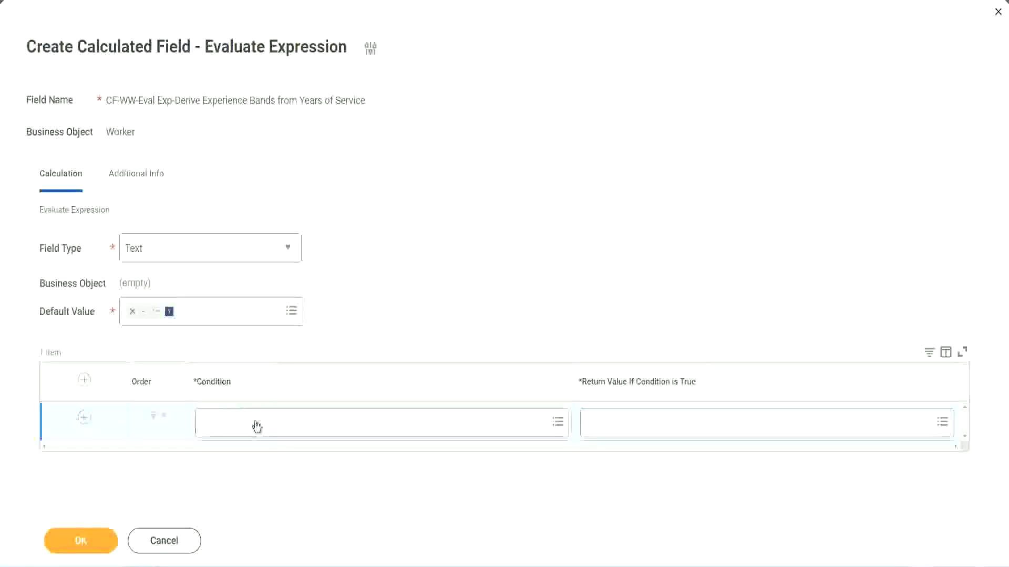
# Paste the name into the Condition search and pick the 0–7 years length-of-service field
pyautogui.click(257, 425)
pyautogui.hotkey('ctrl', 'v')
pyautogui.press('Return')
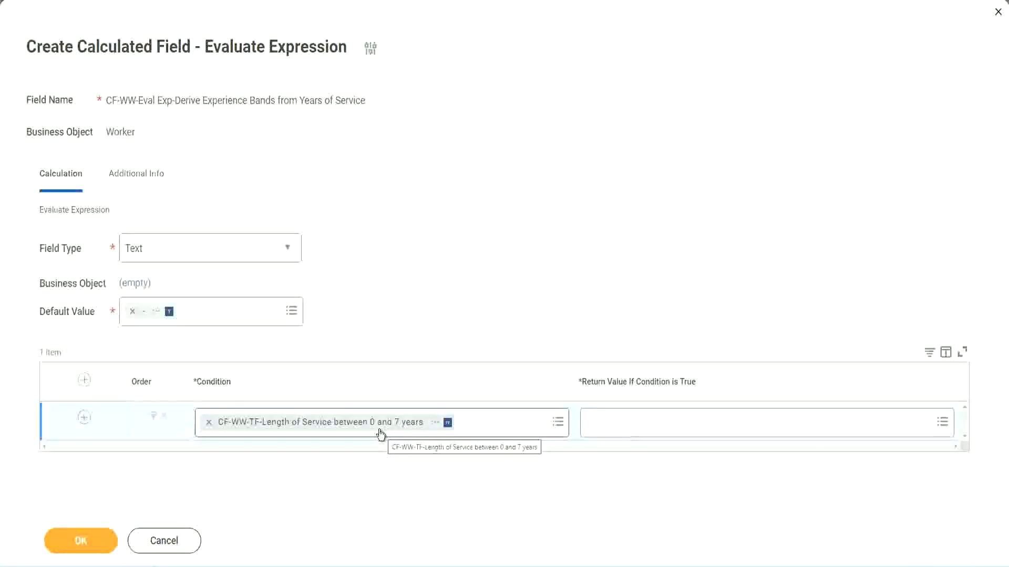
pyautogui.click(654, 427)
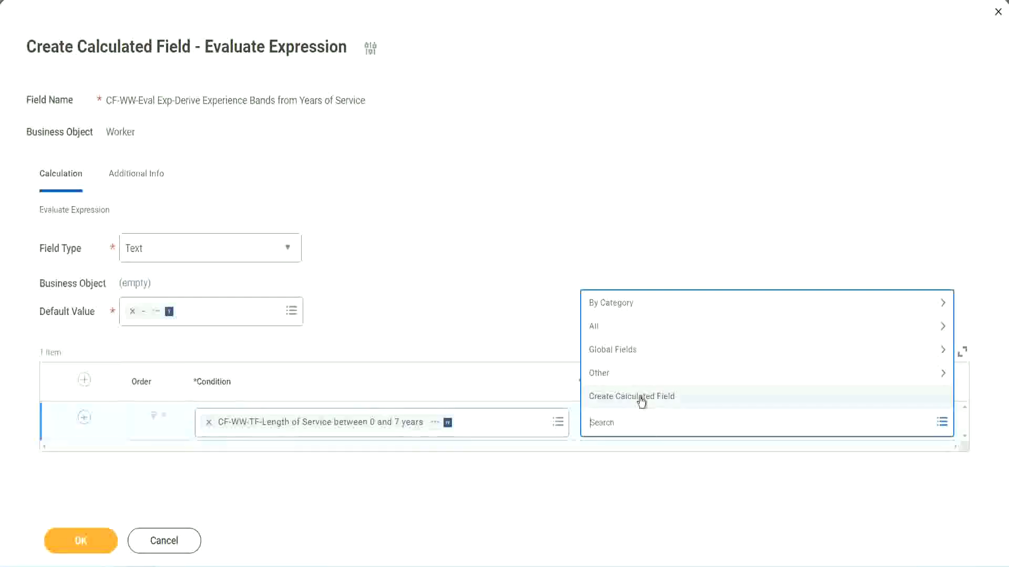
pyautogui.click(584, 260)
pyautogui.click(607, 428)
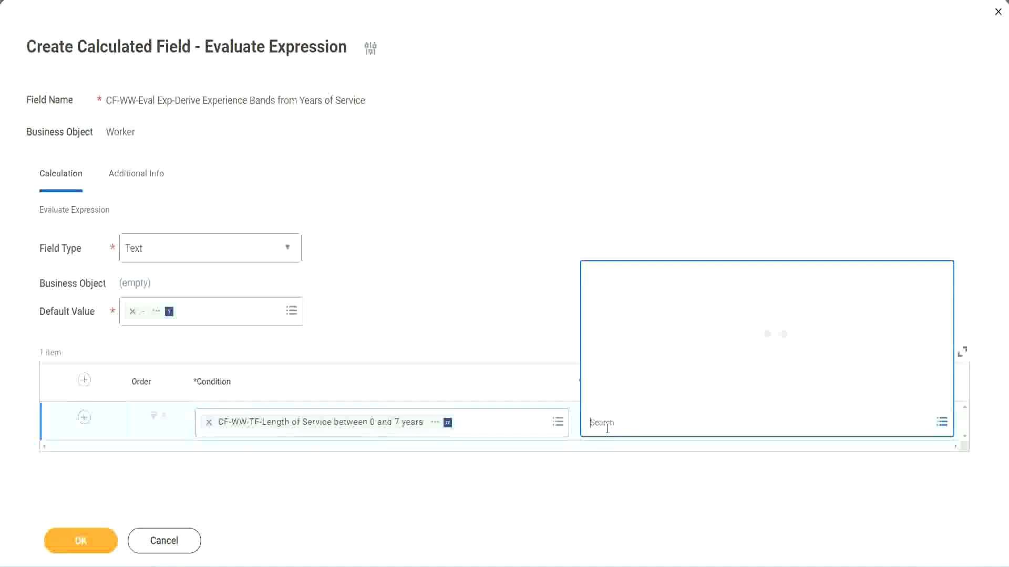
pyautogui.write('Amaterue')
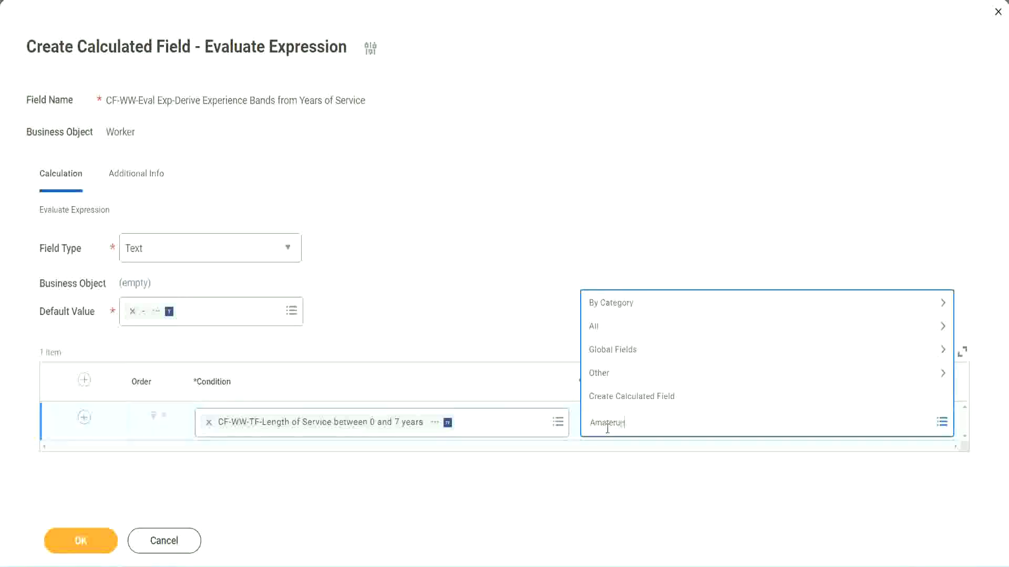
pyautogui.click(509, 305)
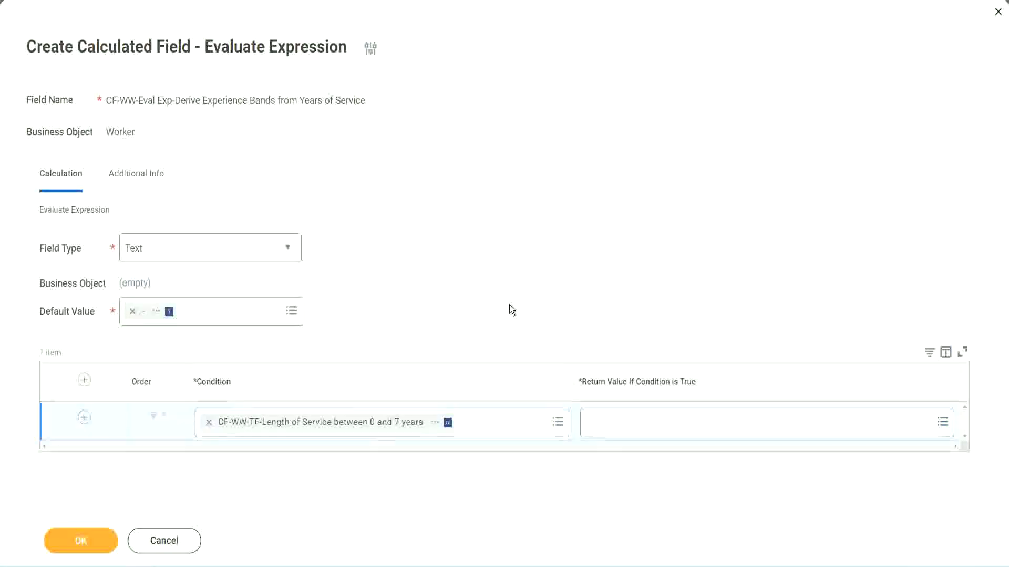
pyautogui.click(635, 428)
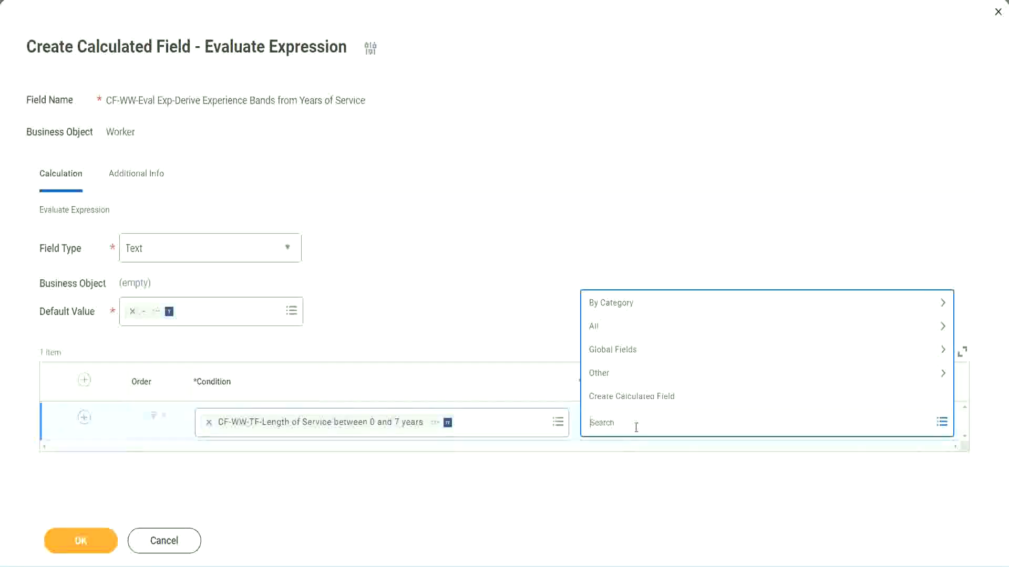
pyautogui.click(508, 306)
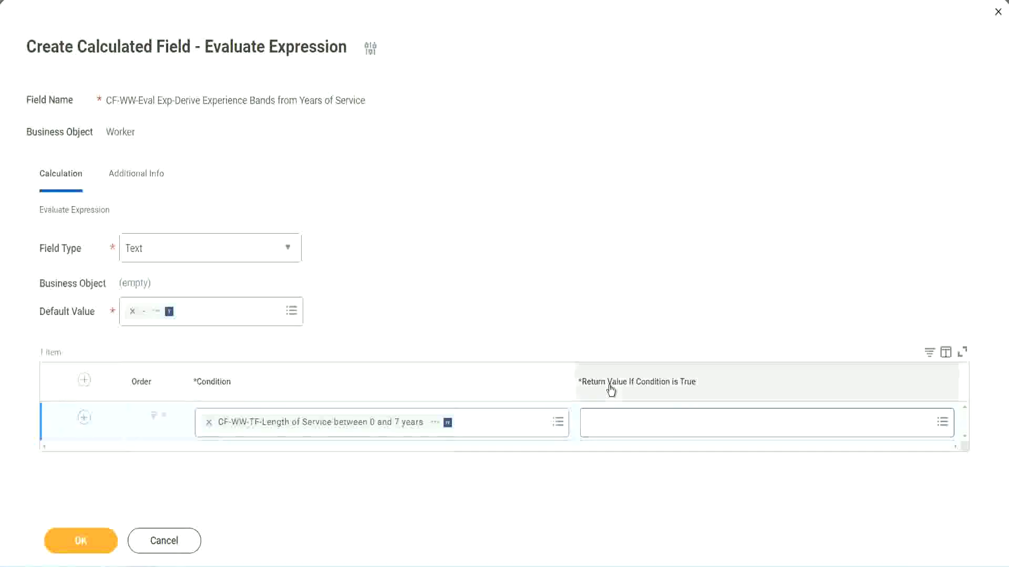
pyautogui.click(654, 425)
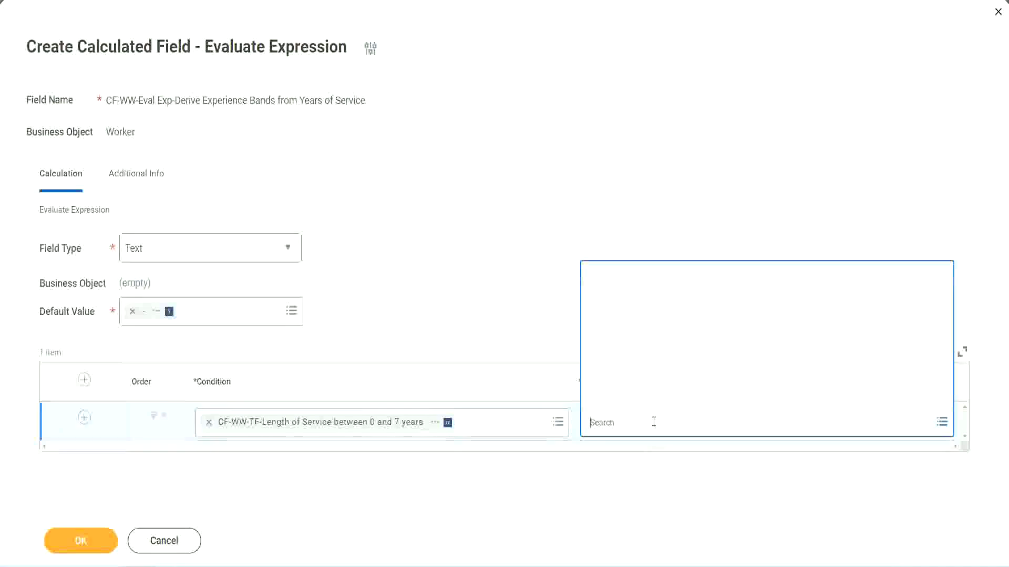
# Start a new calculated field for the return value named CF-WW-TC-Amateur
pyautogui.click(647, 401)
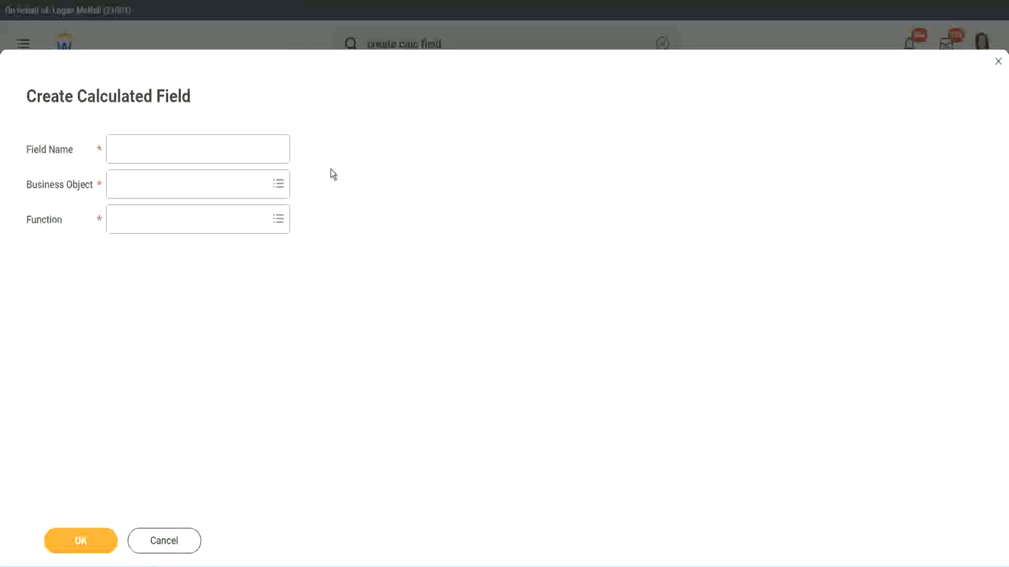
pyautogui.click(122, 150)
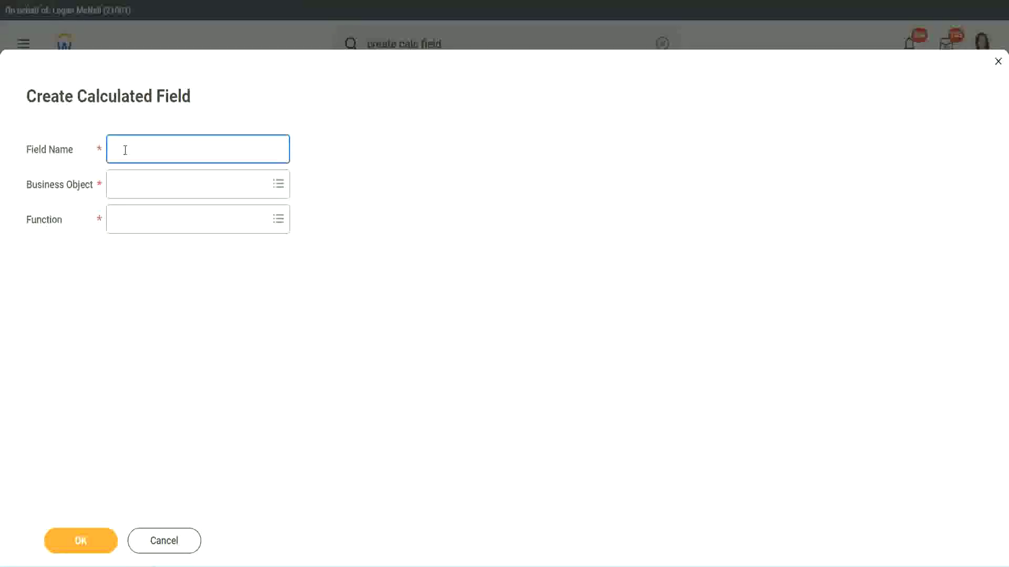
pyautogui.write('CFTC-Amateur')
pyautogui.click(125, 149)
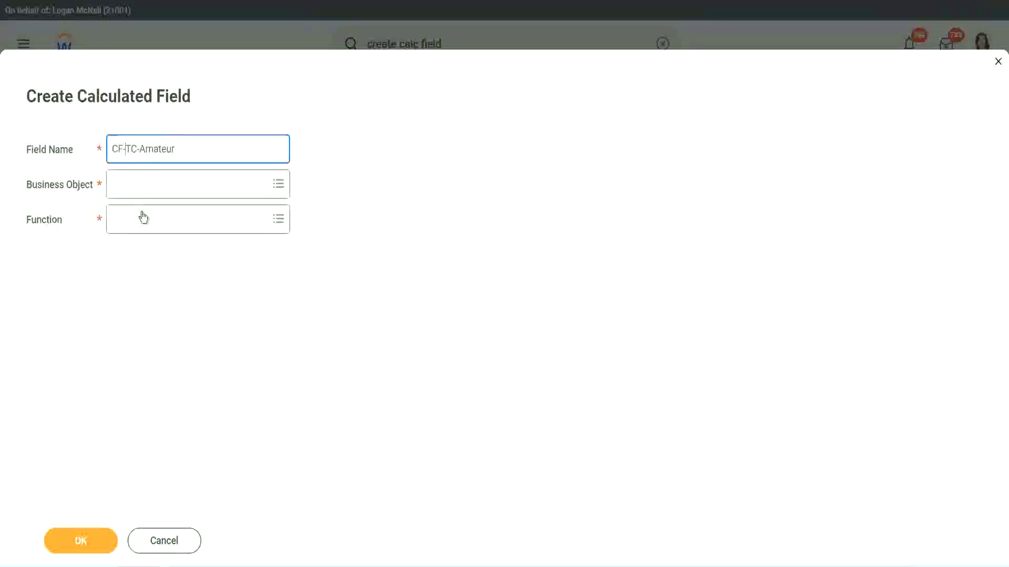
pyautogui.write('WW')
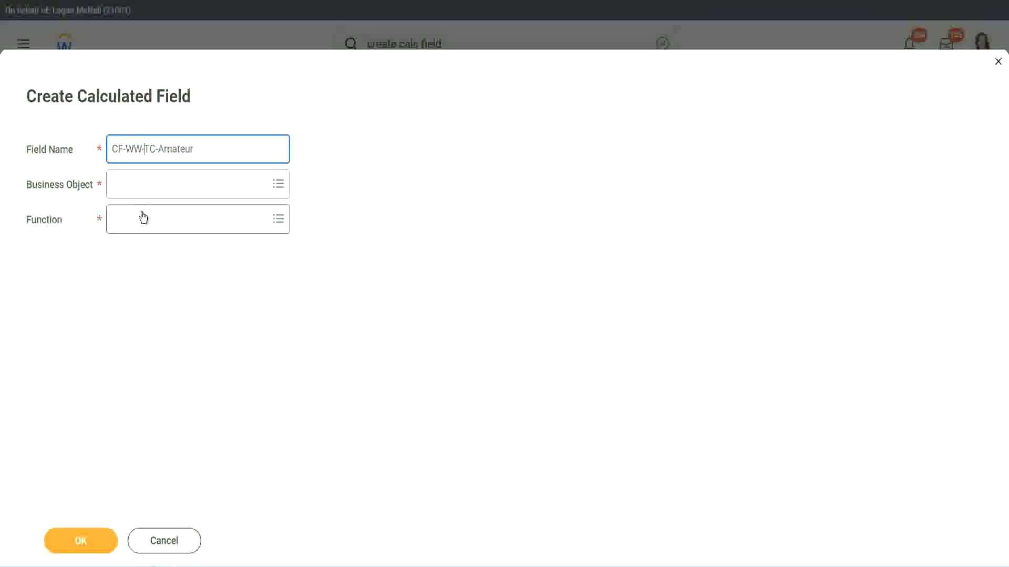
# Set the new field's business object to Global
pyautogui.click(142, 185)
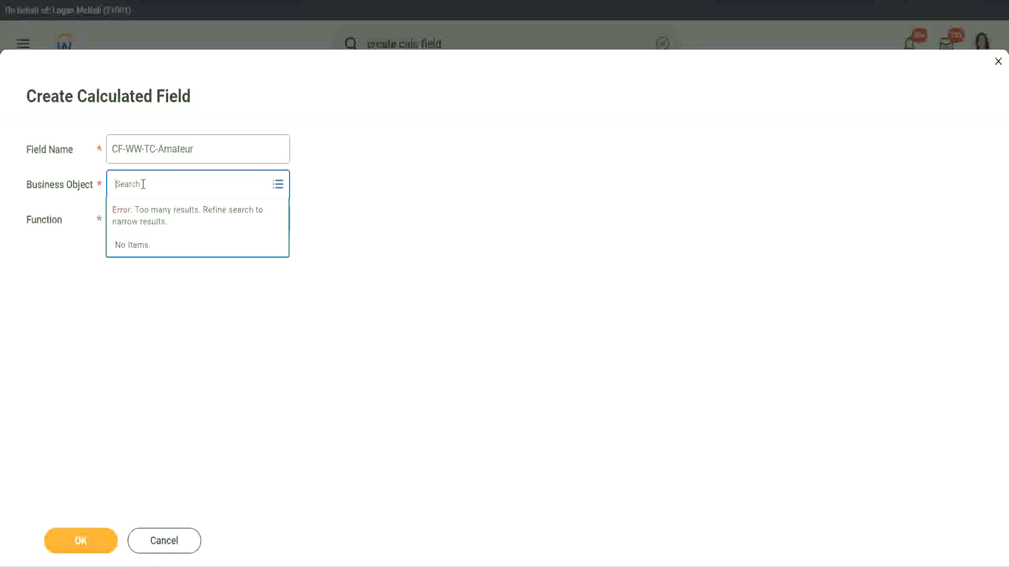
pyautogui.write('worker')
pyautogui.press('BackSpace')
pyautogui.press('BackSpace')
pyautogui.press('BackSpace')
pyautogui.press('BackSpace')
pyautogui.press('BackSpace')
pyautogui.press('BackSpace')
pyautogui.write('global')
pyautogui.press('Return')
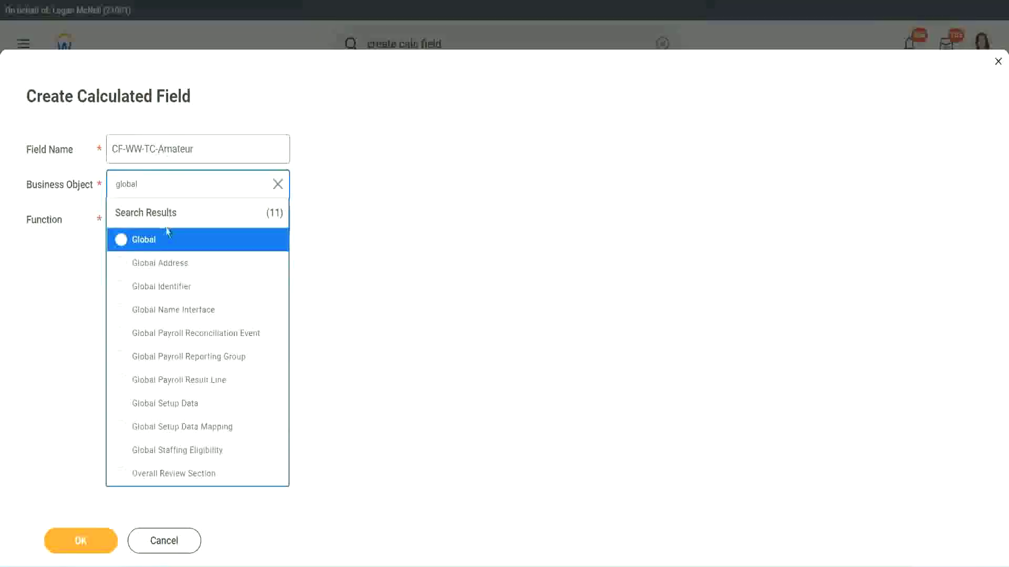
pyautogui.click(158, 245)
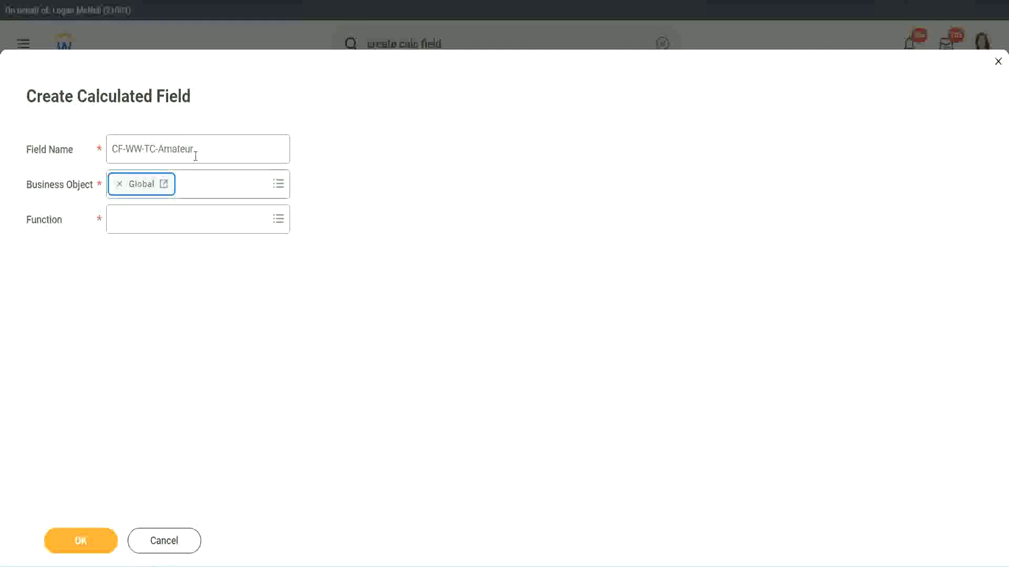
# Give CF-WW-TC-Amateur the Text Constant function and submit the field setup
pyautogui.tripleClick(261, 141)
pyautogui.click(218, 152)
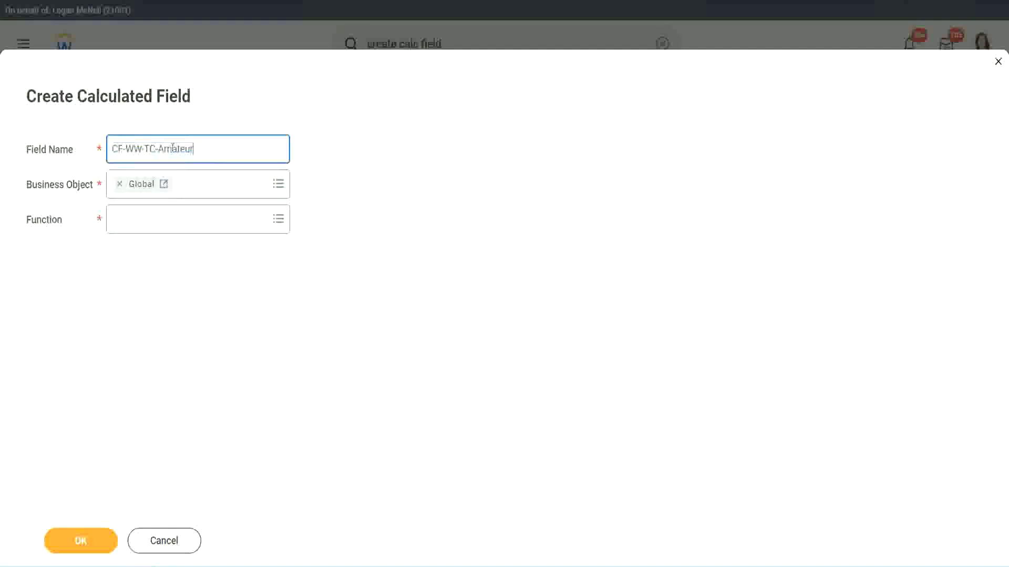
pyautogui.doubleClick(199, 147)
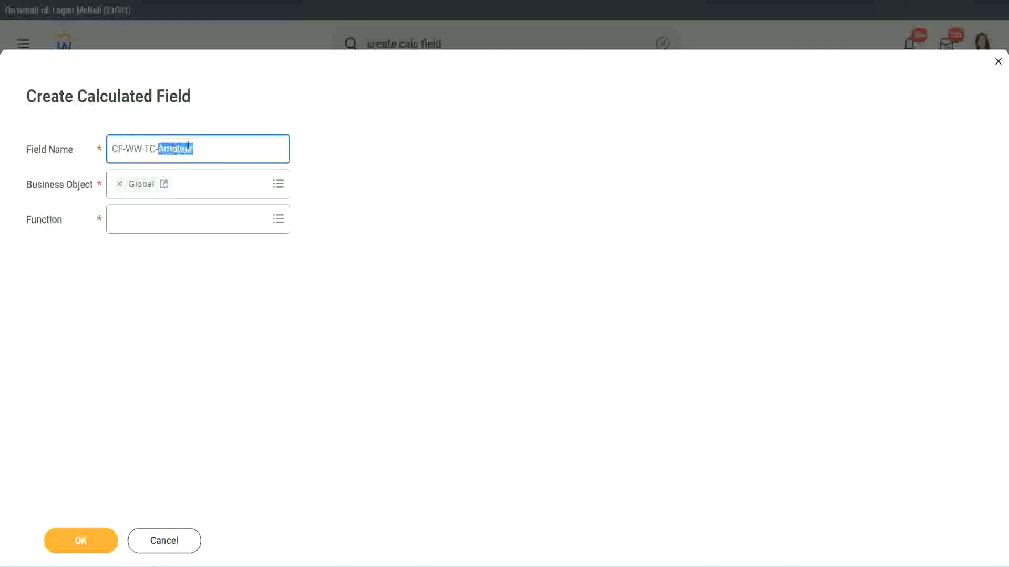
pyautogui.click(210, 147)
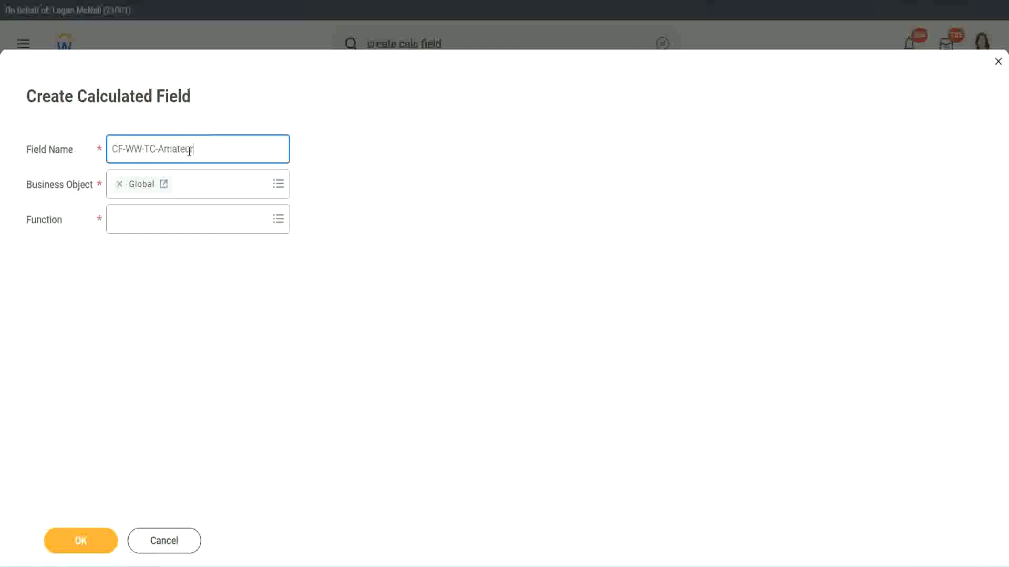
pyautogui.doubleClick(189, 151)
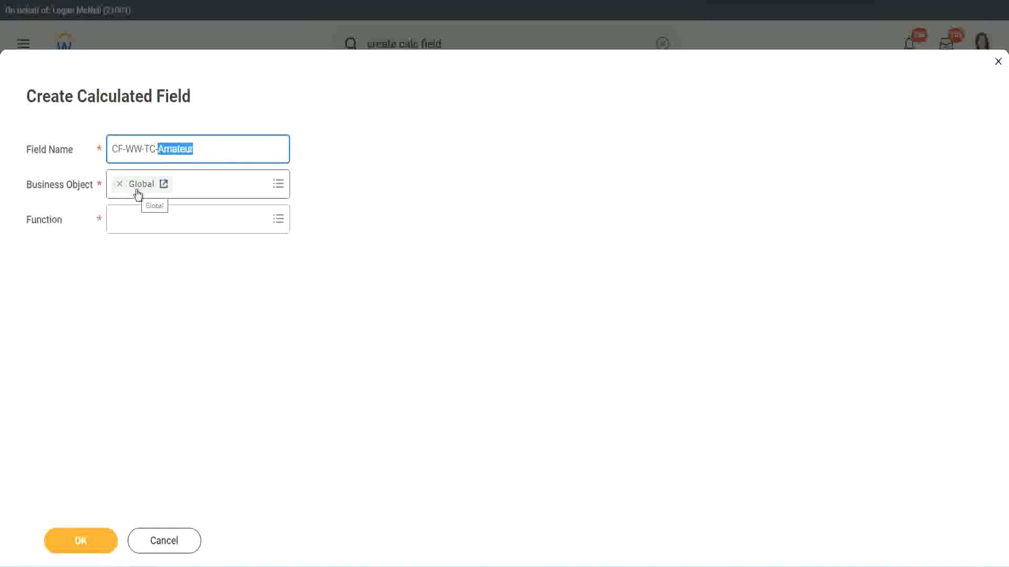
pyautogui.click(141, 219)
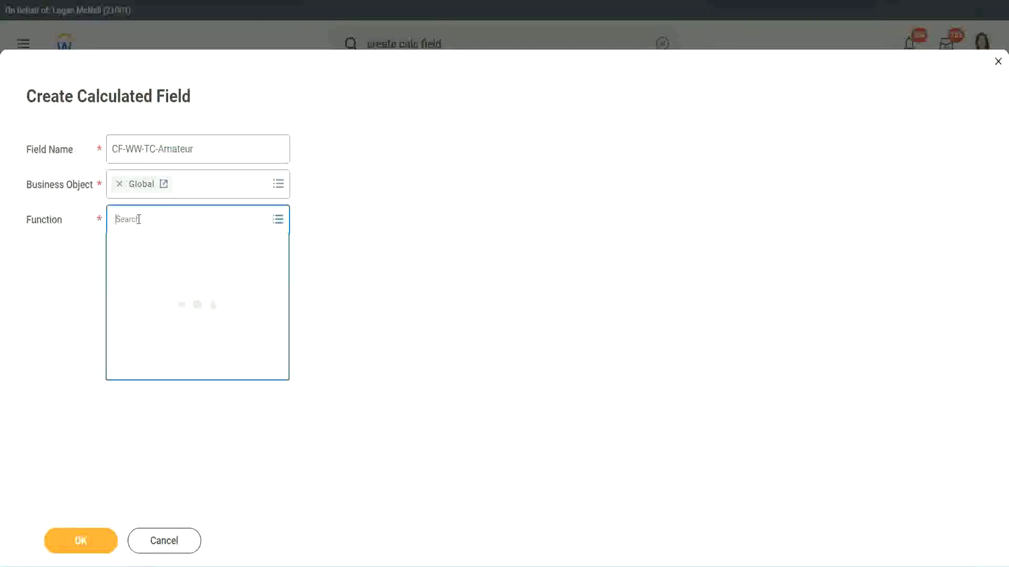
pyautogui.write('text cons')
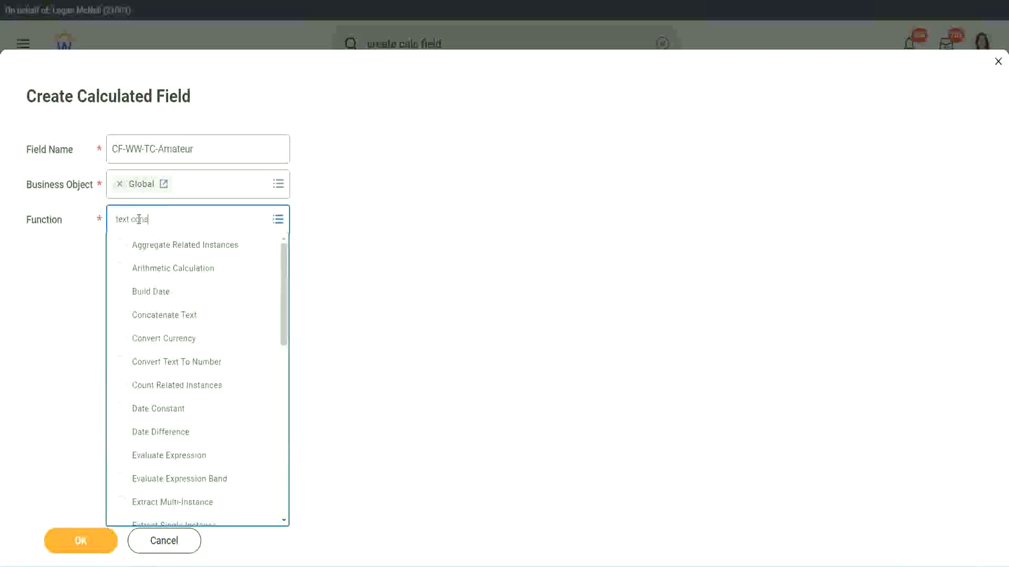
pyautogui.write('t')
pyautogui.press('Return')
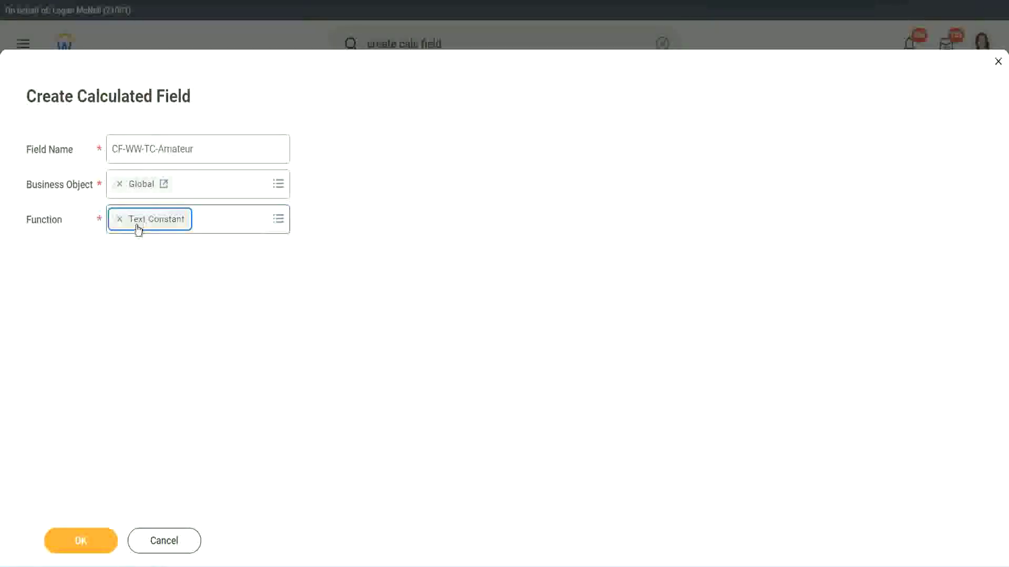
pyautogui.click(95, 531)
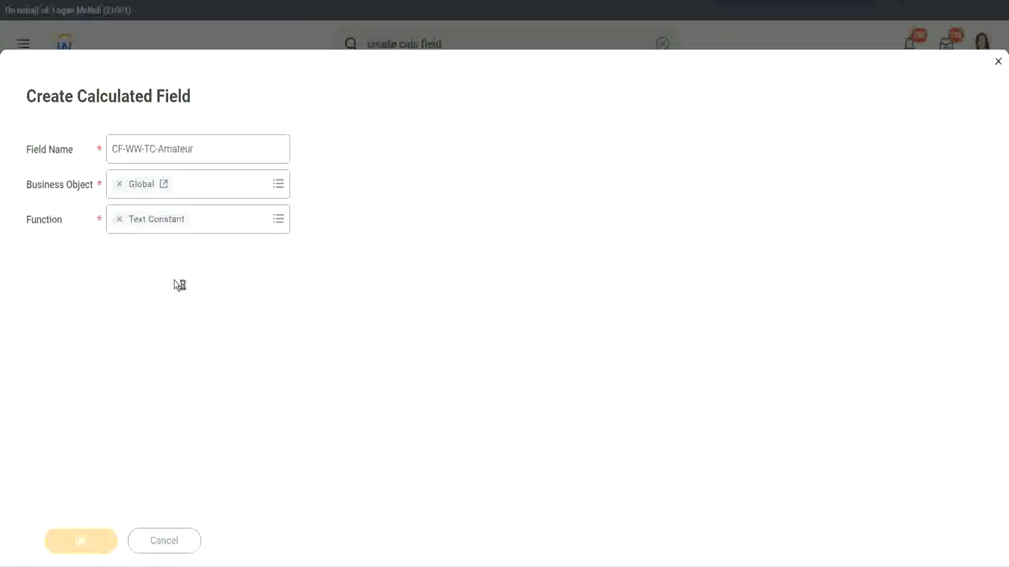
# Enter 'Amateur' as the text constant value and save it
pyautogui.click(144, 291)
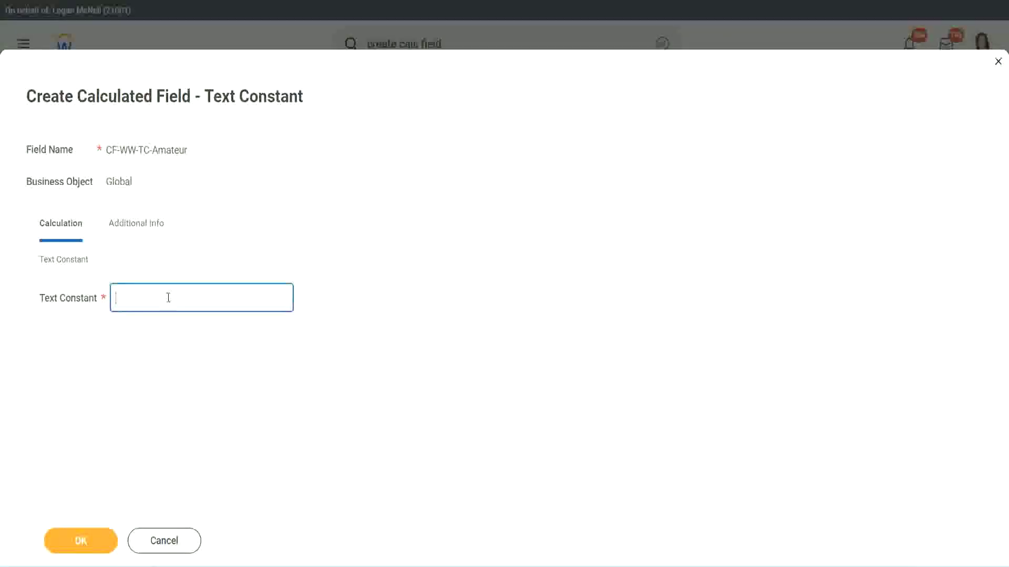
pyautogui.write('Amateur')
pyautogui.click(80, 542)
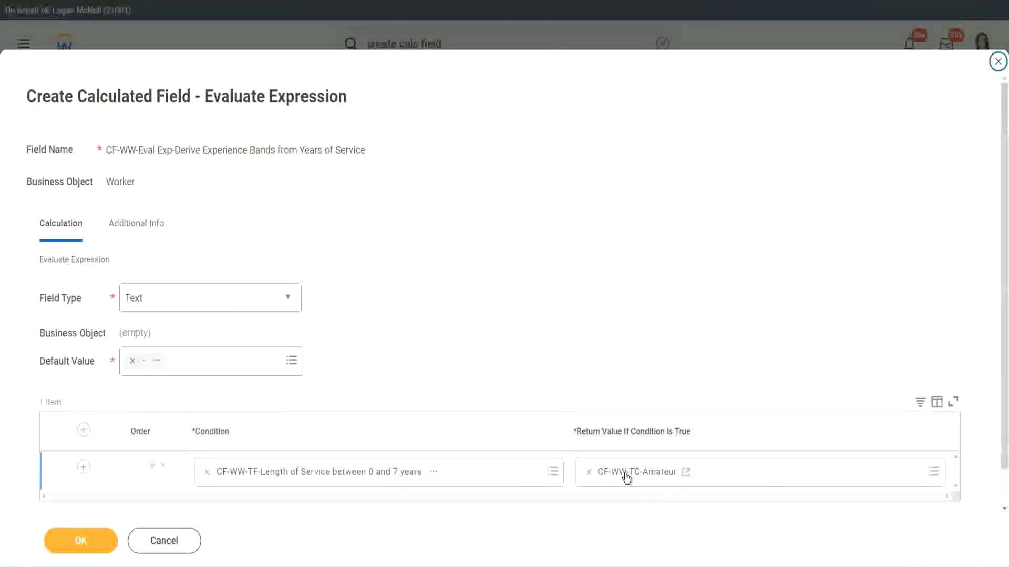
# Copy the CF-WW-TC-Amateur name as text from the first row's return value
pyautogui.rightClick(627, 476)
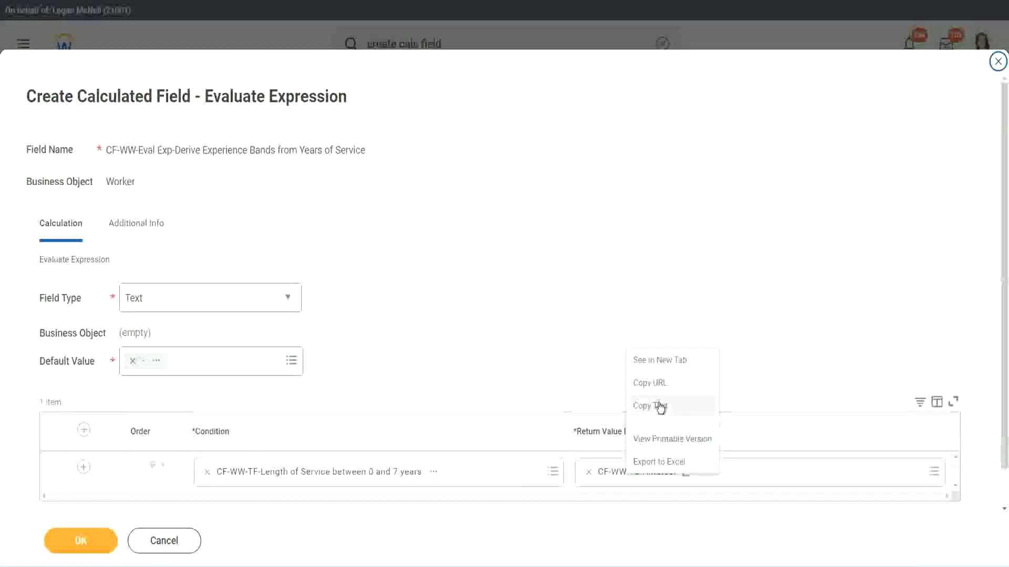
pyautogui.click(660, 407)
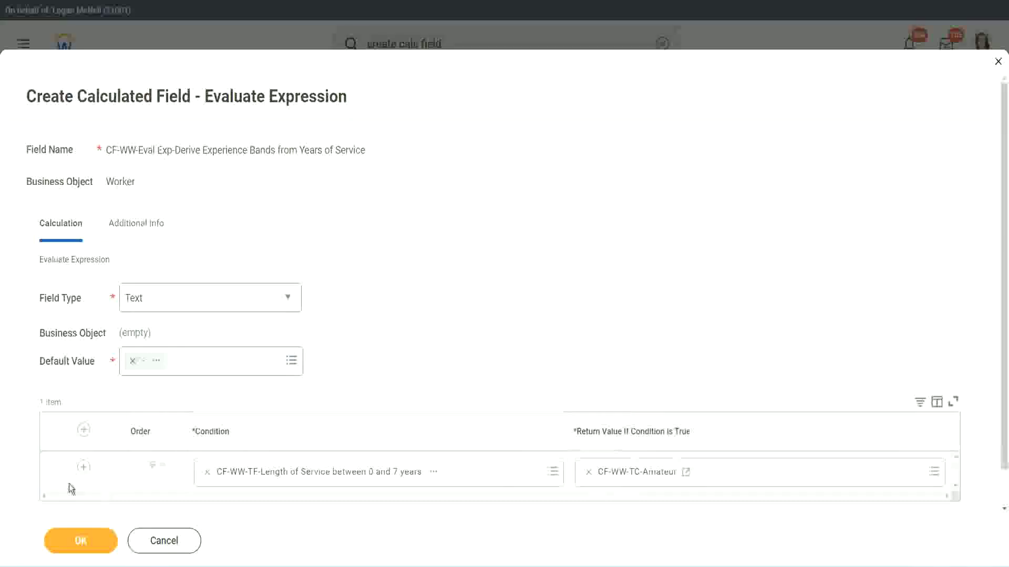
pyautogui.click(79, 469)
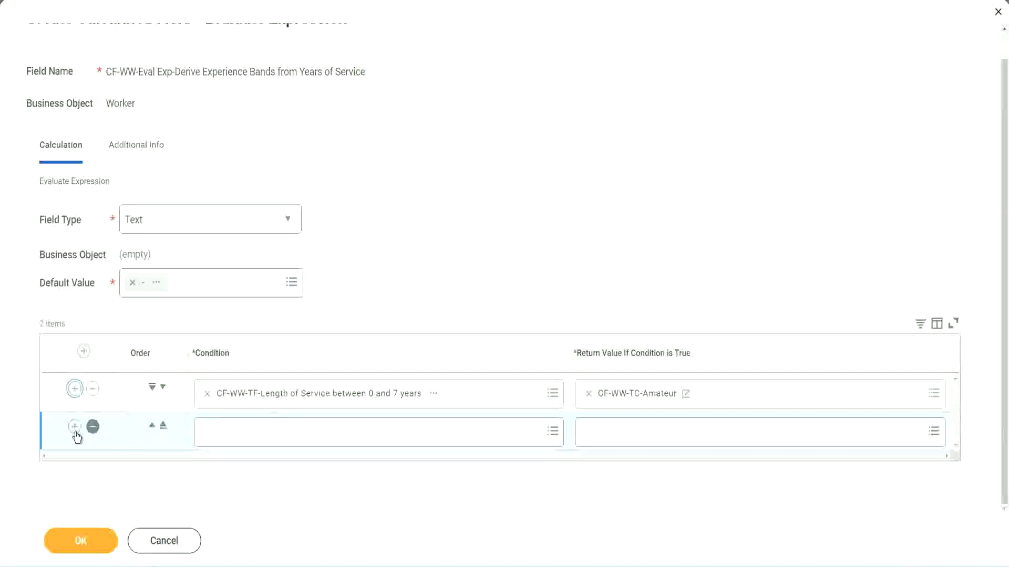
# Add two condition rows and set row 2 to the 8–15 years length-of-service field
pyautogui.click(75, 428)
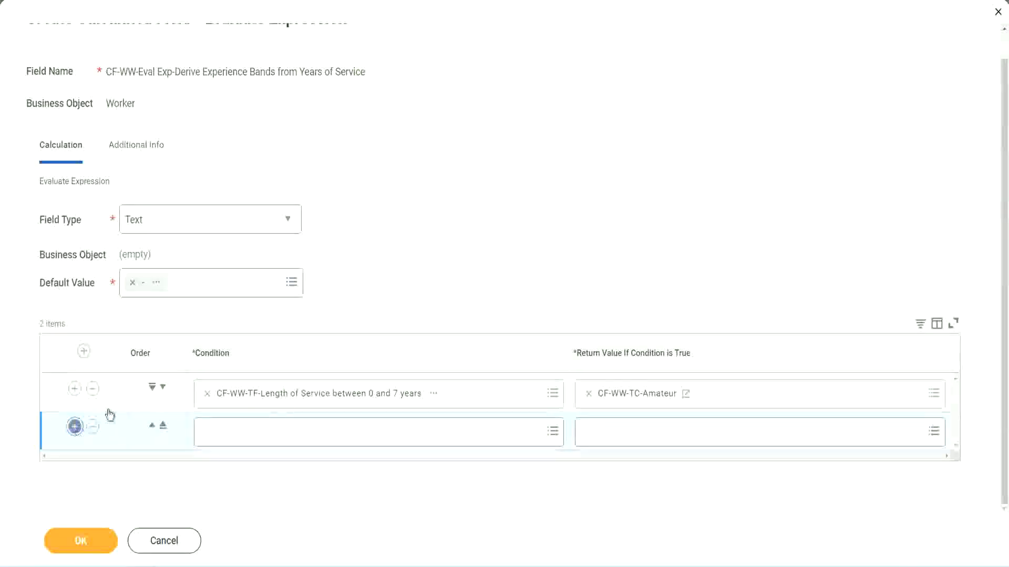
pyautogui.click(75, 426)
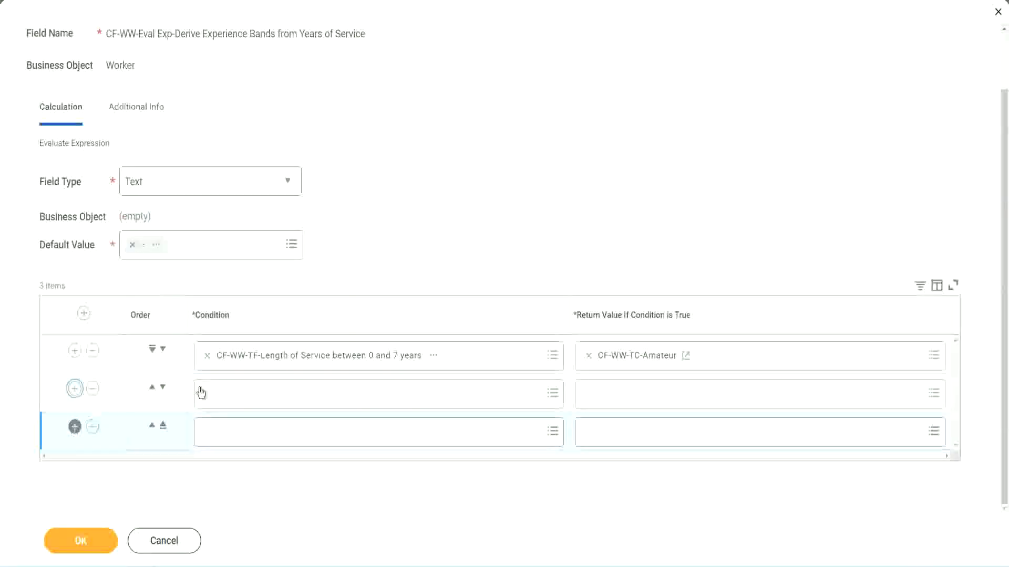
pyautogui.click(248, 398)
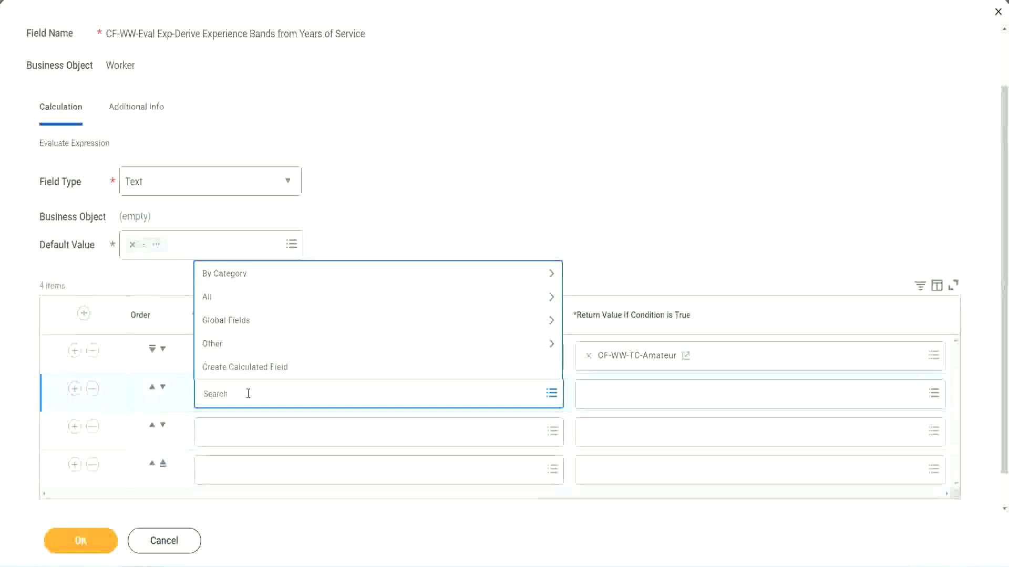
pyautogui.write('cf-ww')
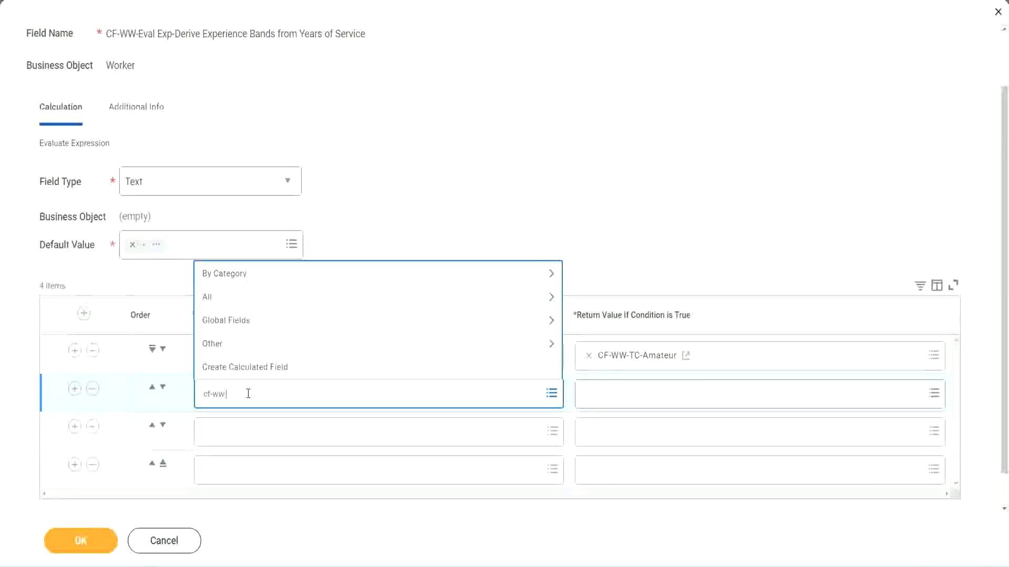
pyautogui.write('-tf')
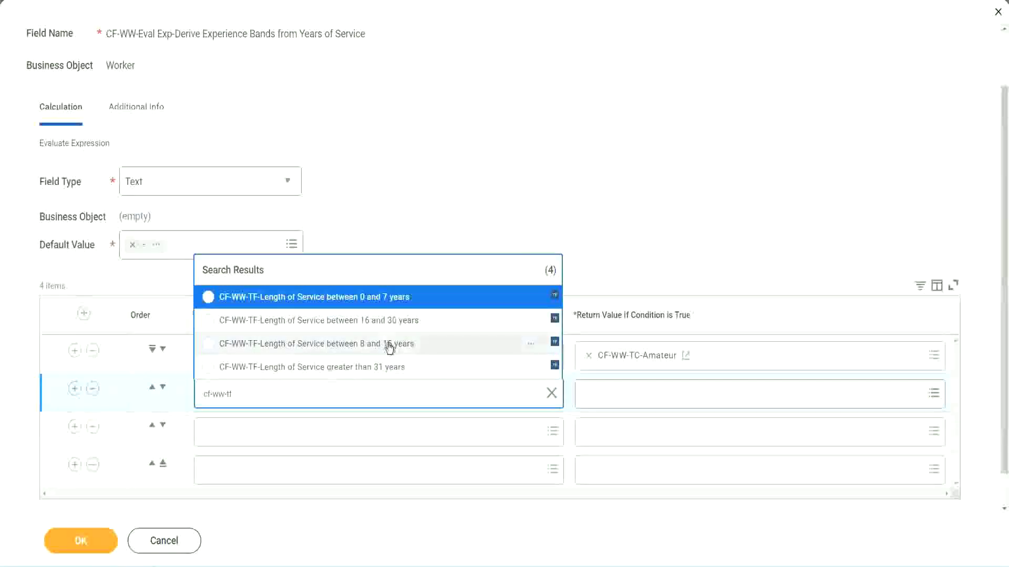
pyautogui.click(389, 347)
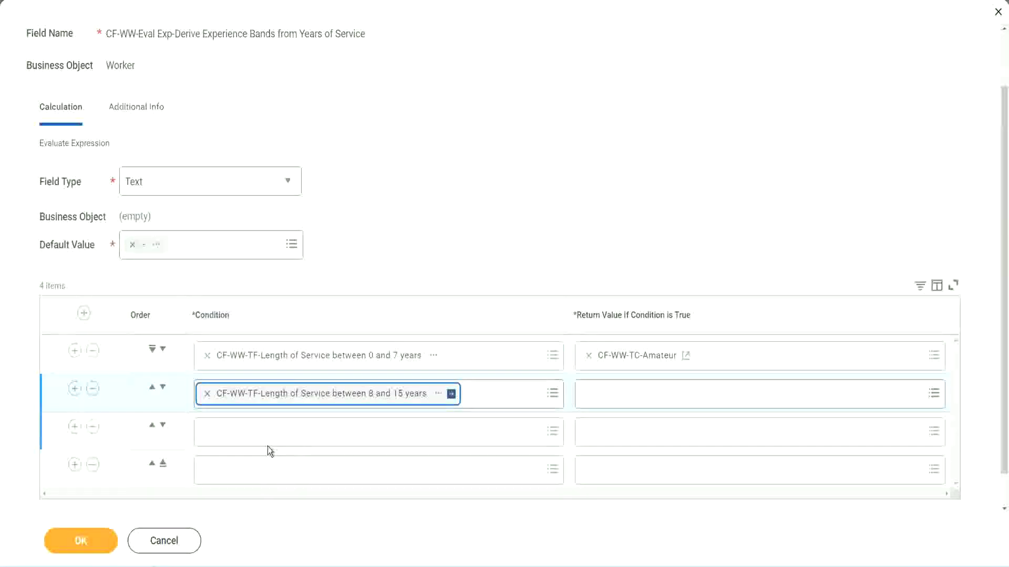
# Set rows 3 and 4 to the 16–30 years and greater than 31 years fields
pyautogui.click(254, 431)
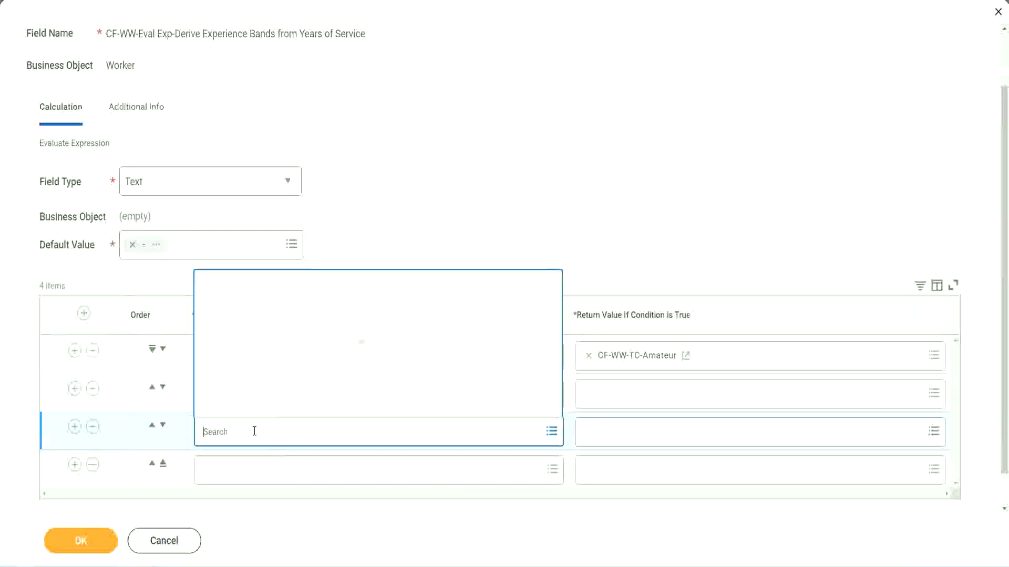
pyautogui.write('cf-ww')
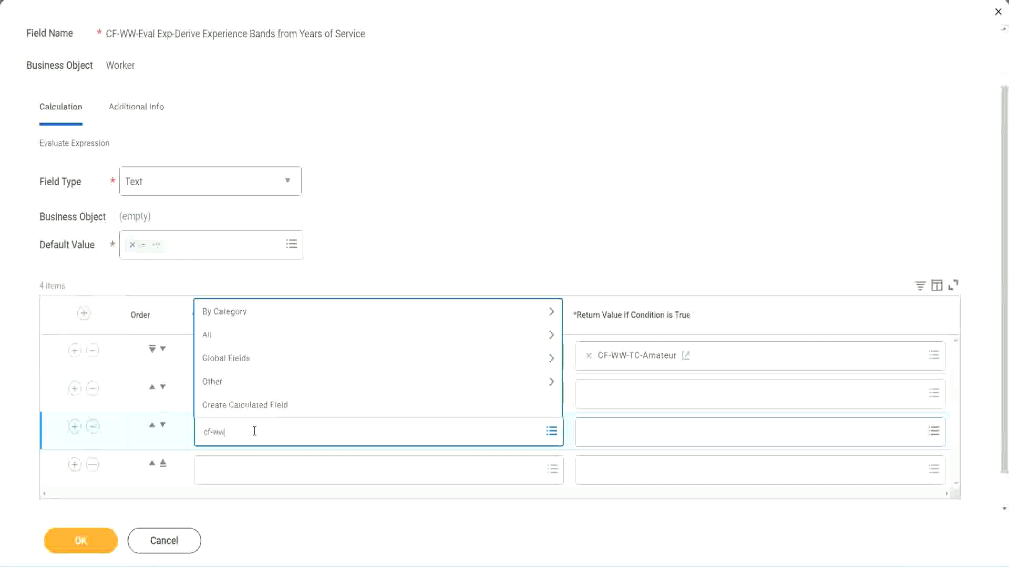
pyautogui.write('-tf')
pyautogui.press('Return')
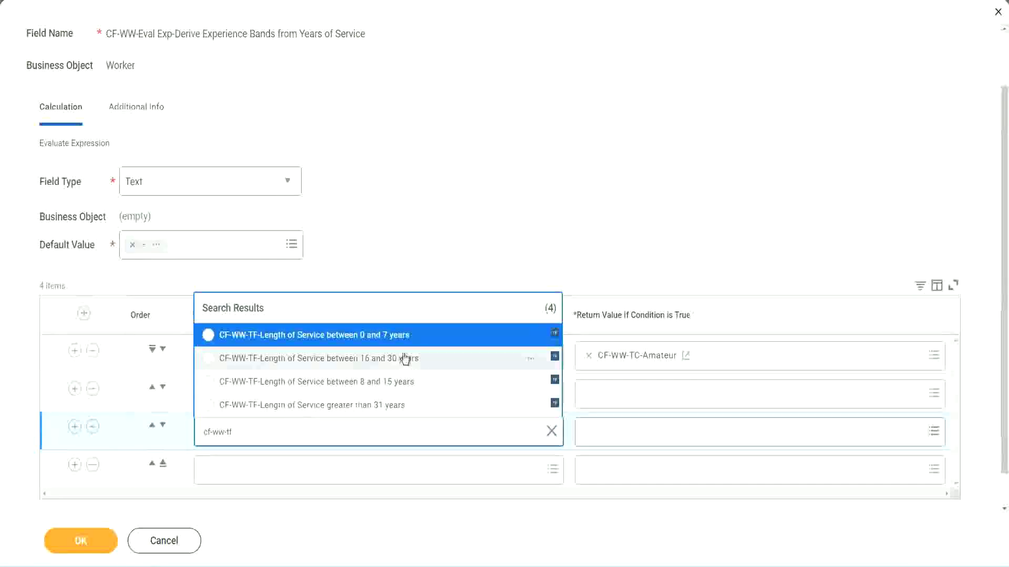
pyautogui.click(404, 359)
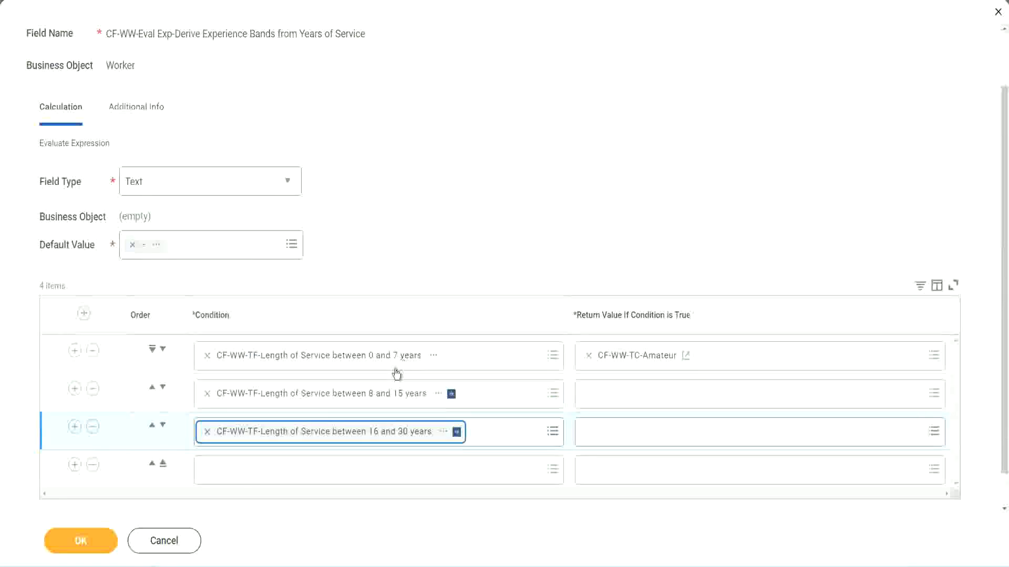
pyautogui.click(238, 472)
pyautogui.write('cf-ww')
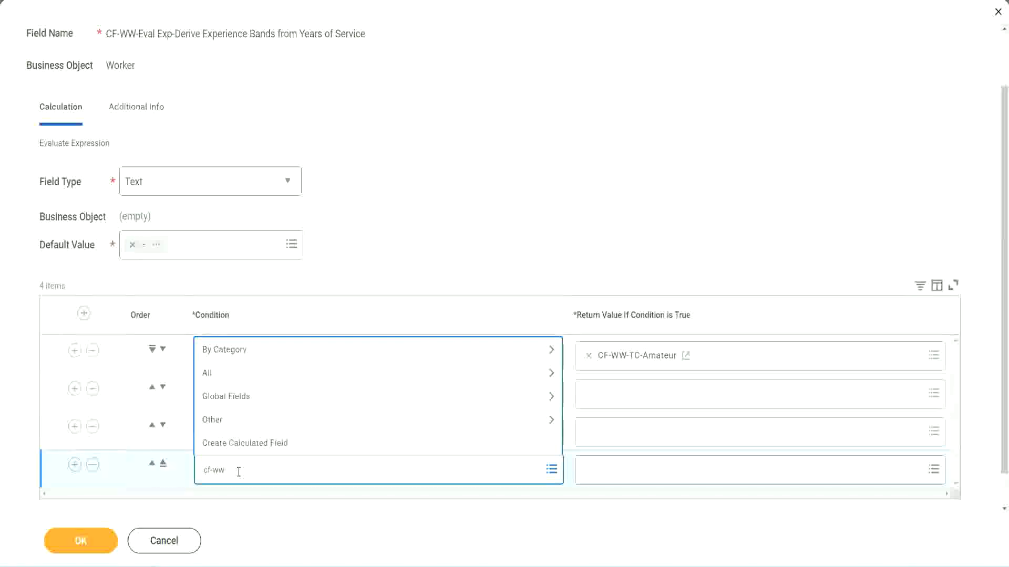
pyautogui.write(' tf 31')
pyautogui.press('Return')
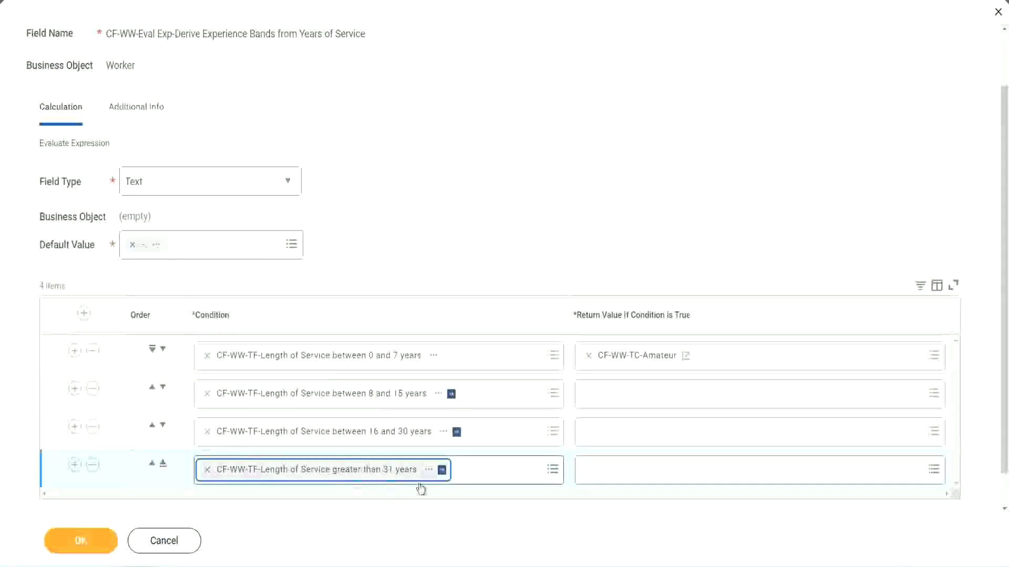
pyautogui.click(453, 218)
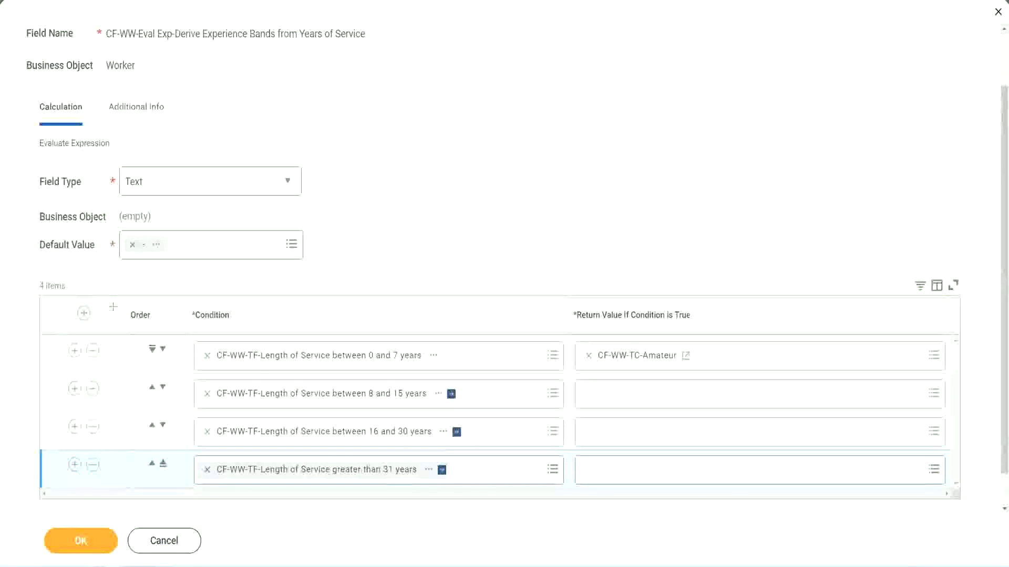
pyautogui.moveTo(113, 308); pyautogui.dragTo(113, 415)
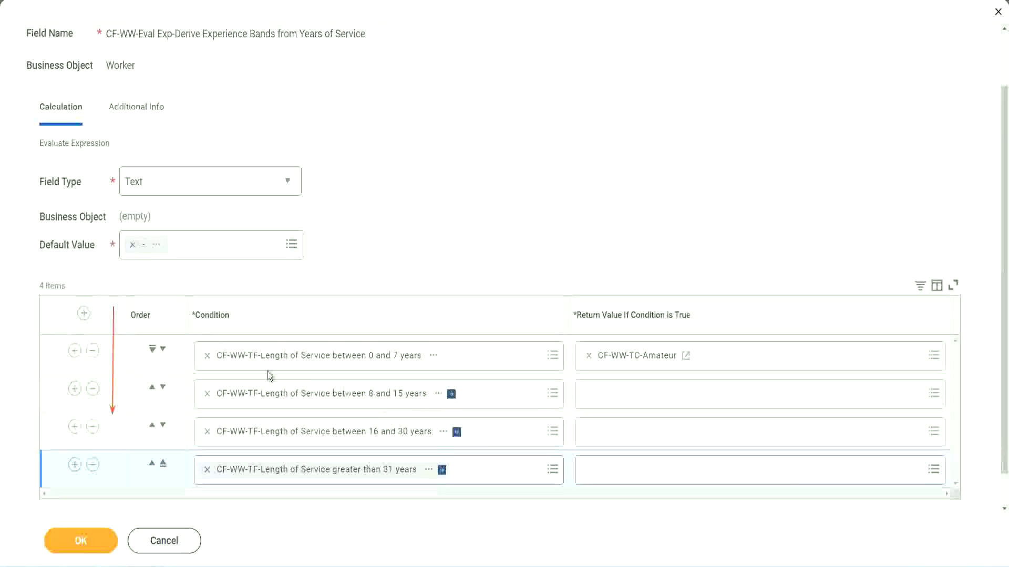
pyautogui.click(152, 388)
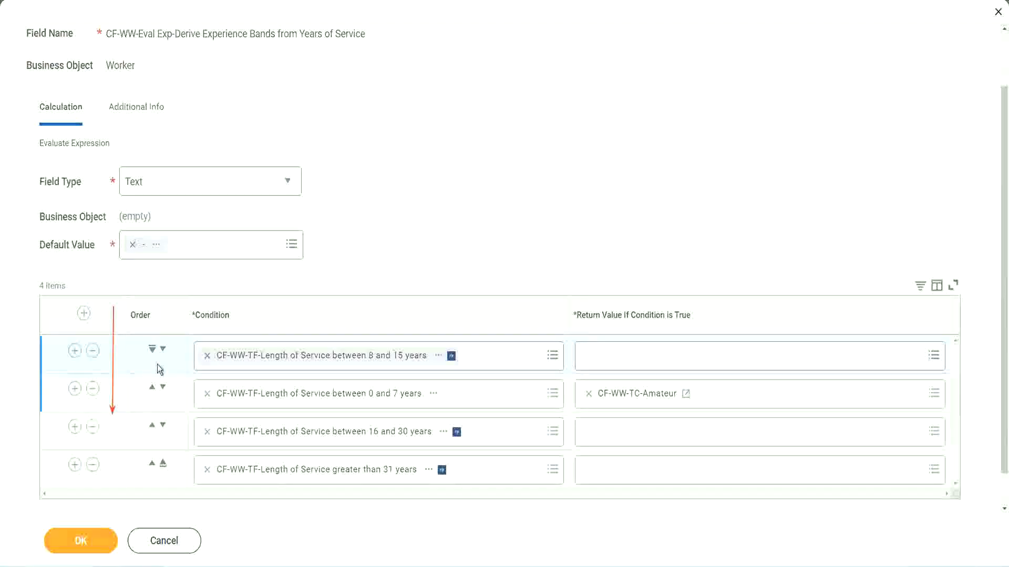
pyautogui.click(163, 350)
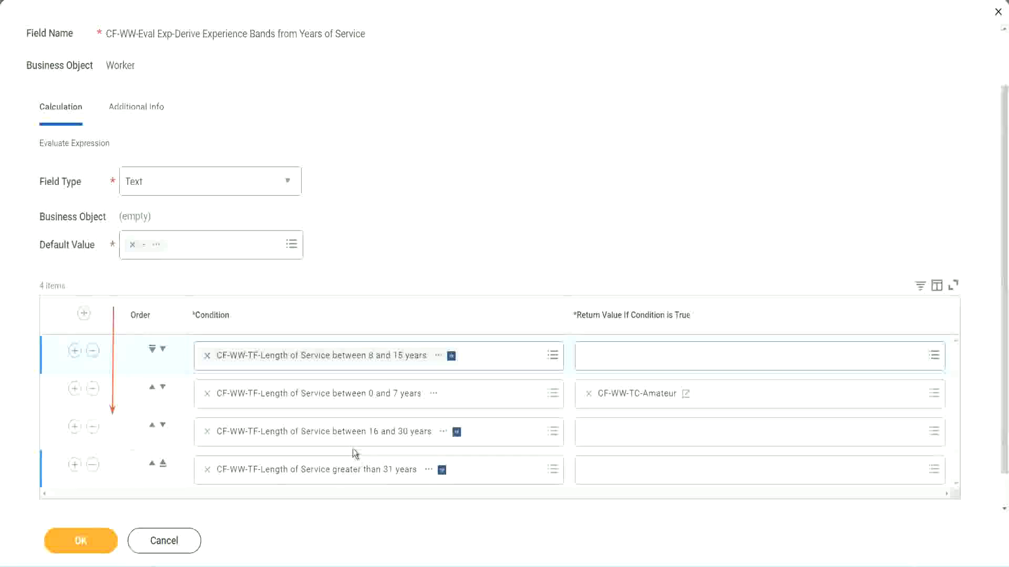
# Create a new field for row 2 named CF-WW-TC-Experienced from the copied Amateur name
pyautogui.rightClick(640, 402)
pyautogui.click(663, 452)
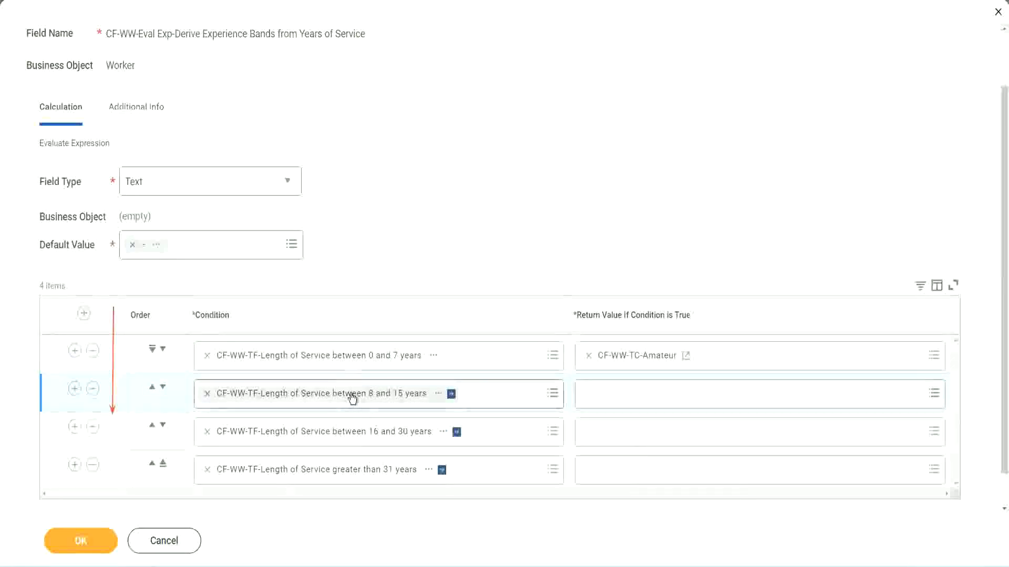
pyautogui.click(583, 389)
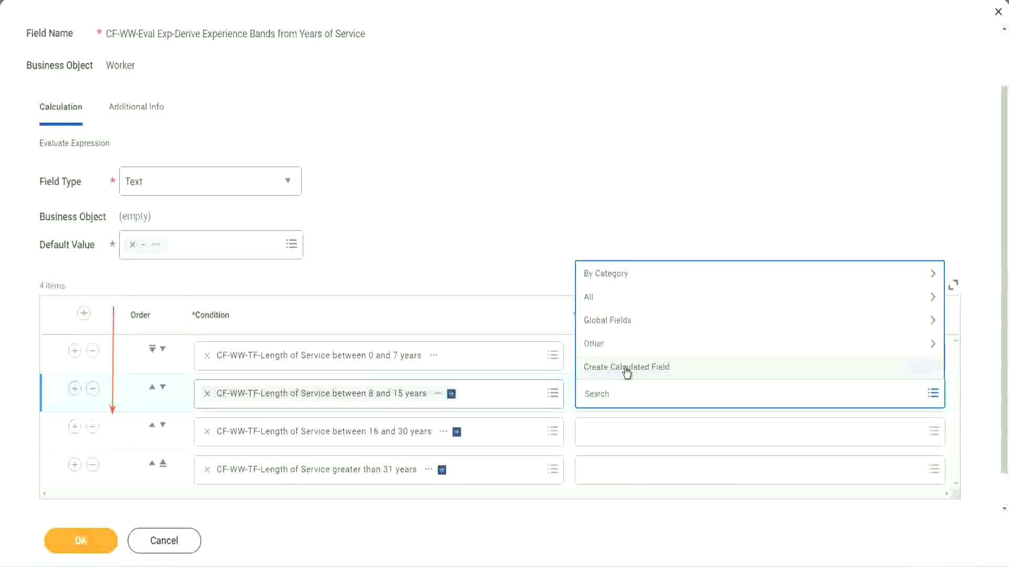
pyautogui.press('Escape')
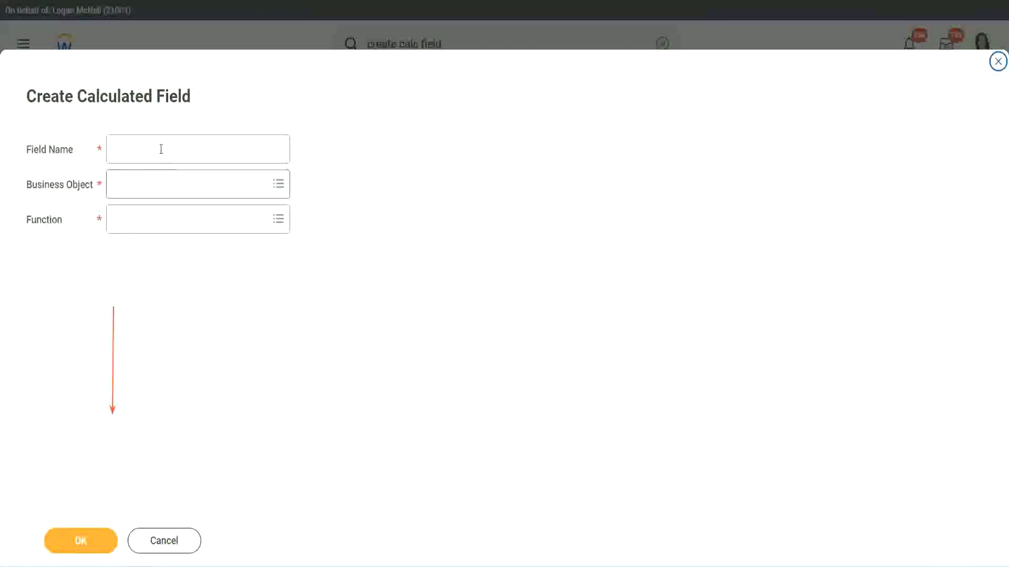
pyautogui.click(160, 149)
pyautogui.hotkey('ctrl', 'v')
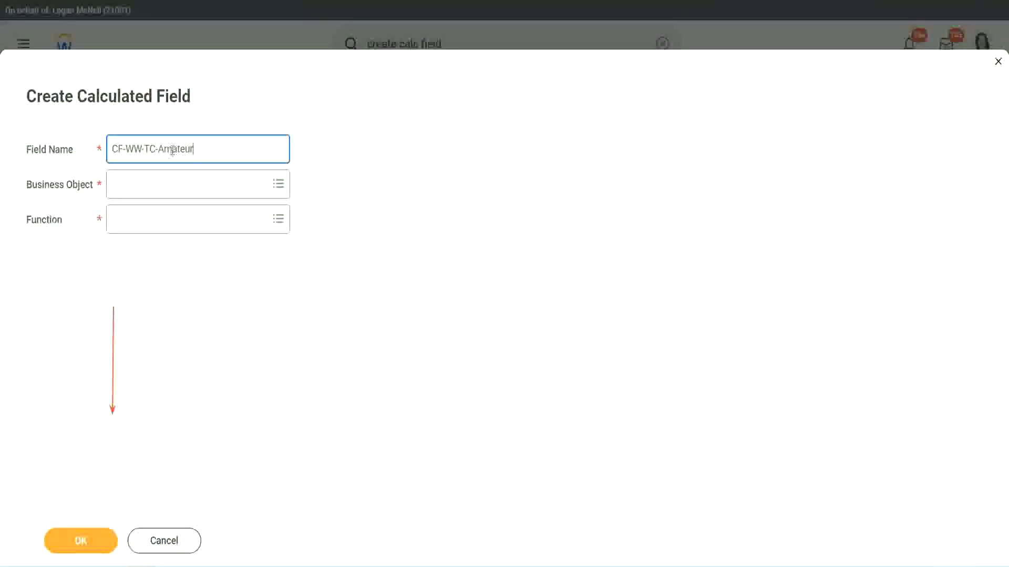
pyautogui.doubleClick(173, 150)
pyautogui.write('Experienced')
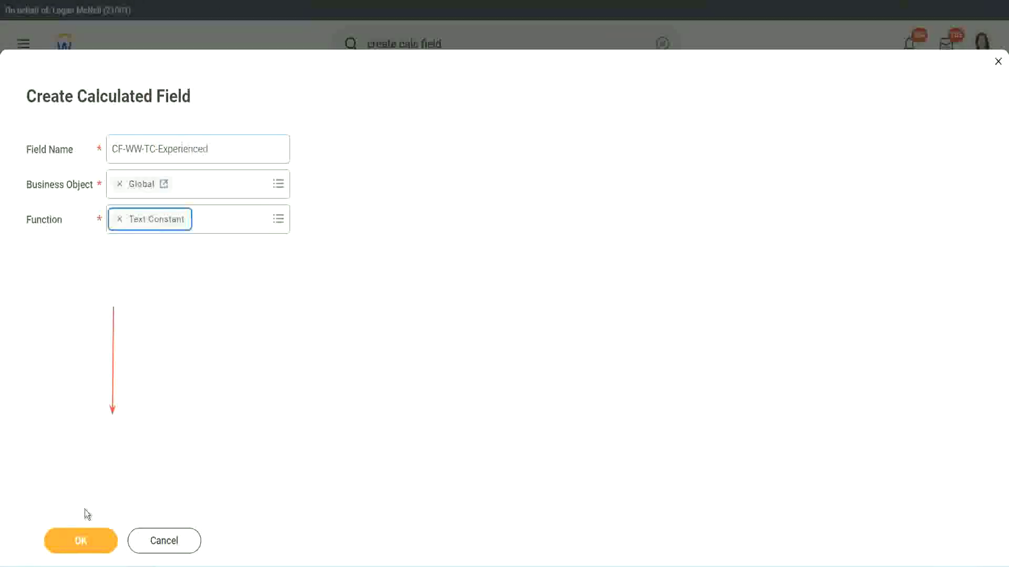
pyautogui.click(76, 545)
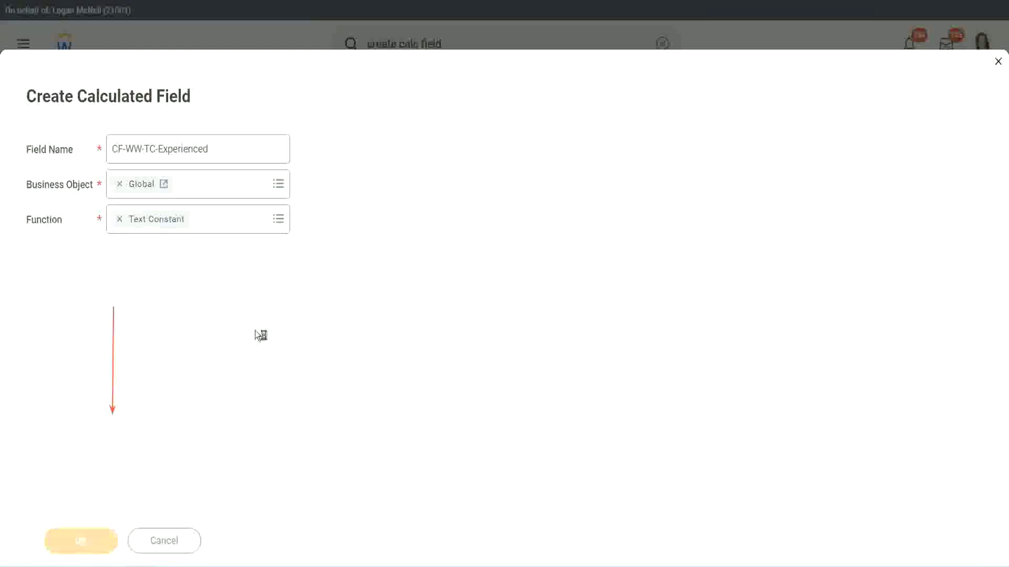
# Give it the text value 'Experienced' and save it
pyautogui.click(153, 298)
pyautogui.write('Experienced')
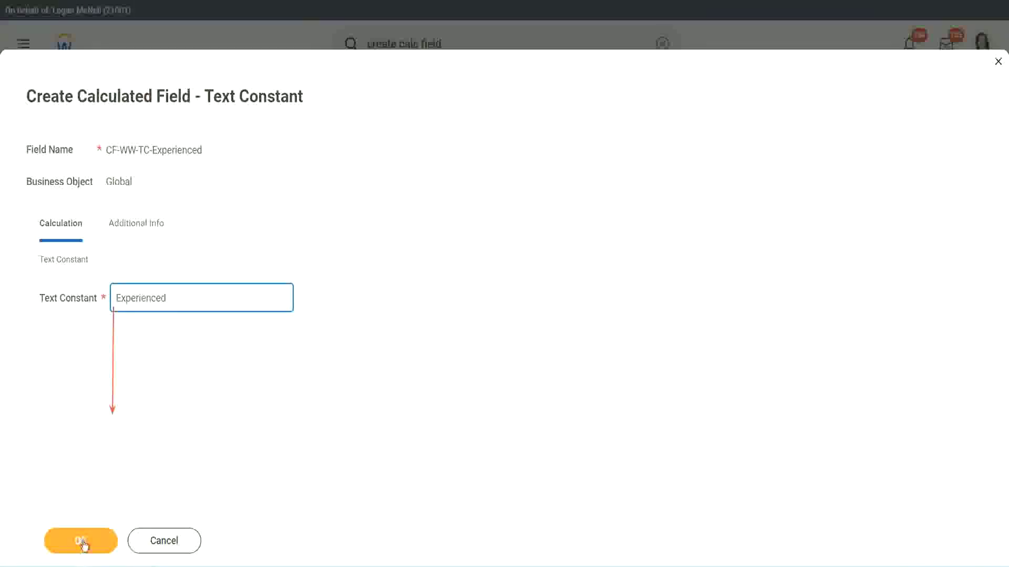
pyautogui.click(82, 541)
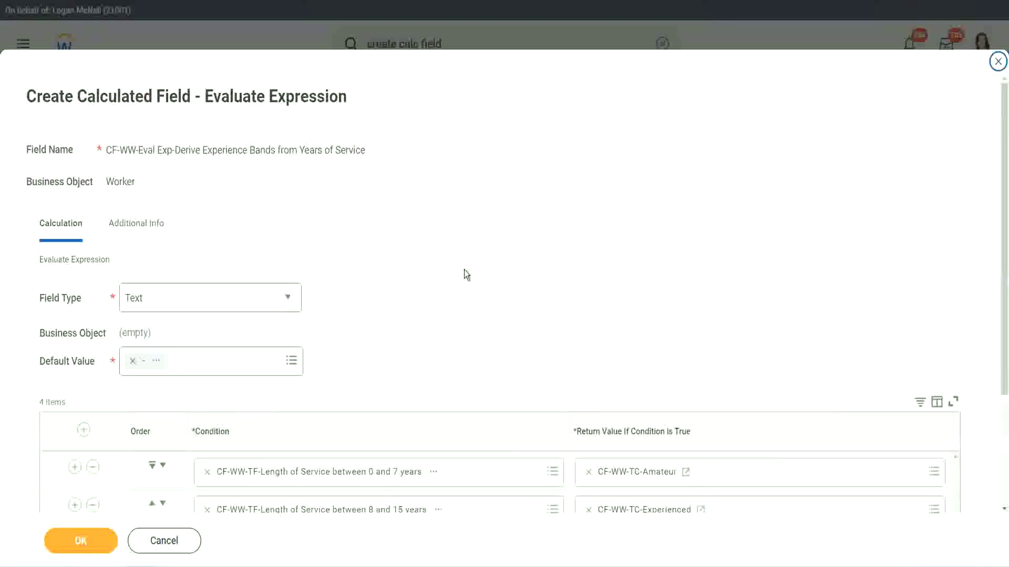
pyautogui.scroll(-3, 464, 269)
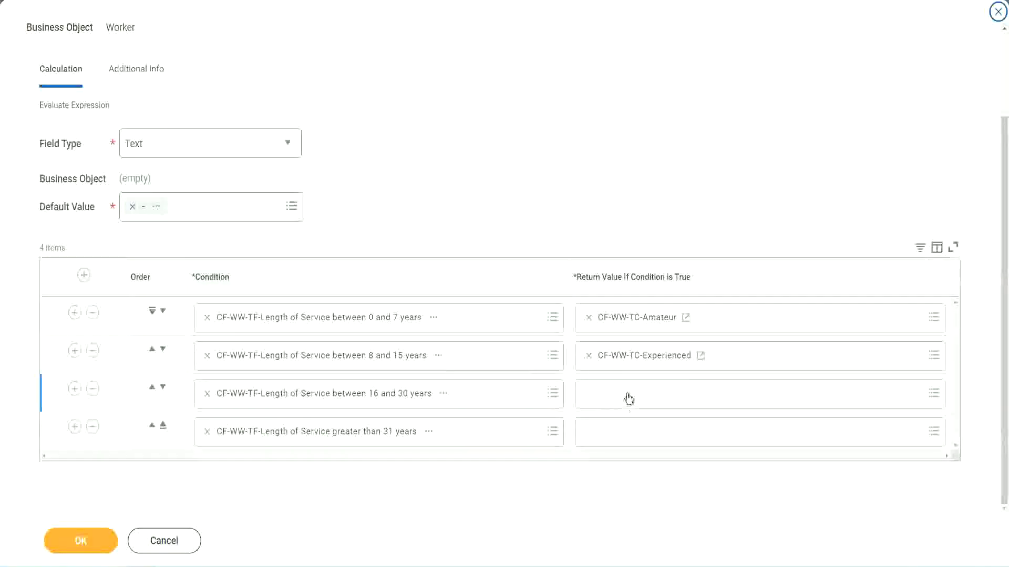
# Start a new calculated field for the 16–30 years row on the Global business object
pyautogui.click(629, 399)
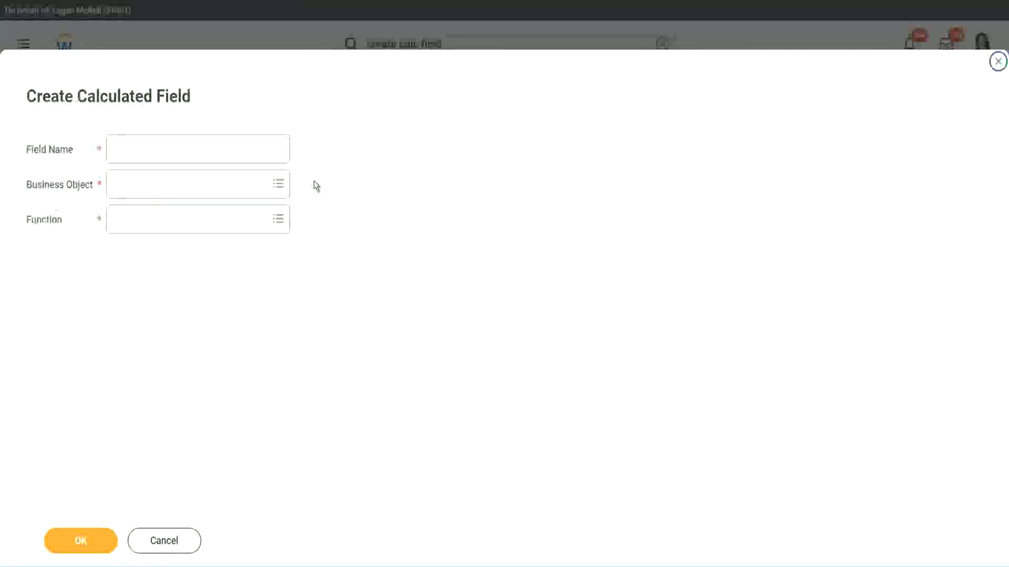
pyautogui.click(213, 149)
pyautogui.write('ZZ-WW-TC-Amount')
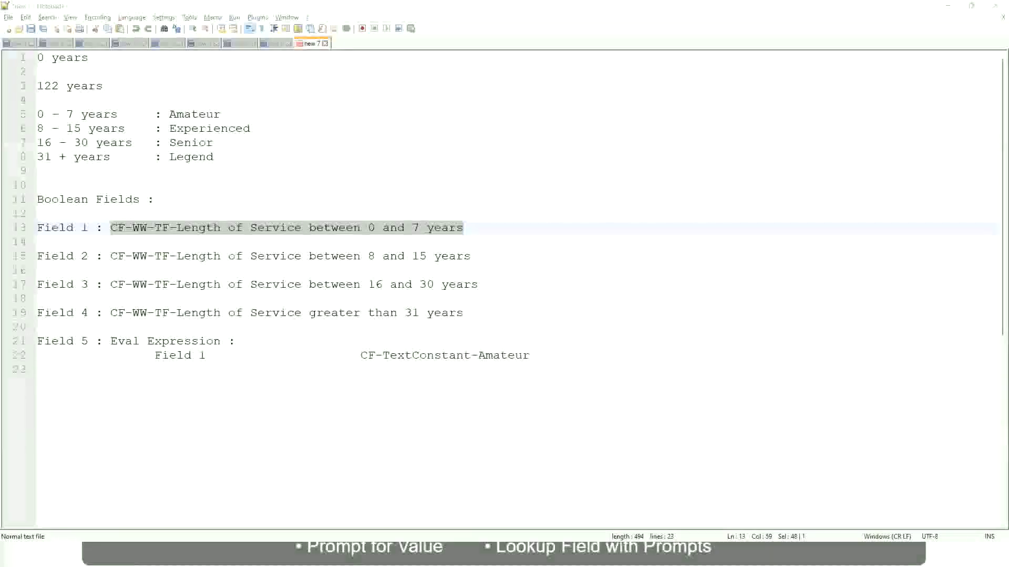
pyautogui.hotkey('alt', 'Tab')
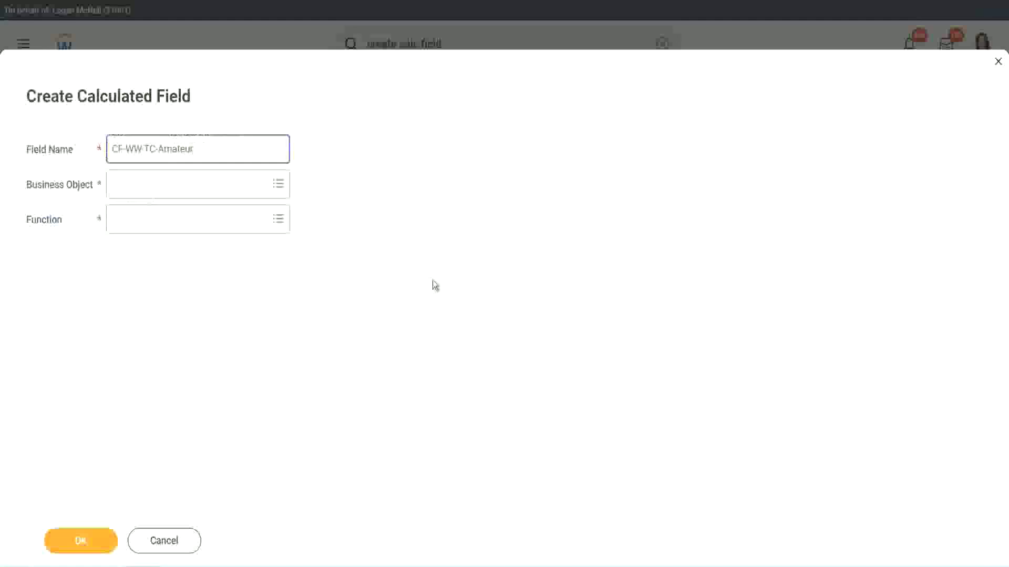
pyautogui.click(115, 185)
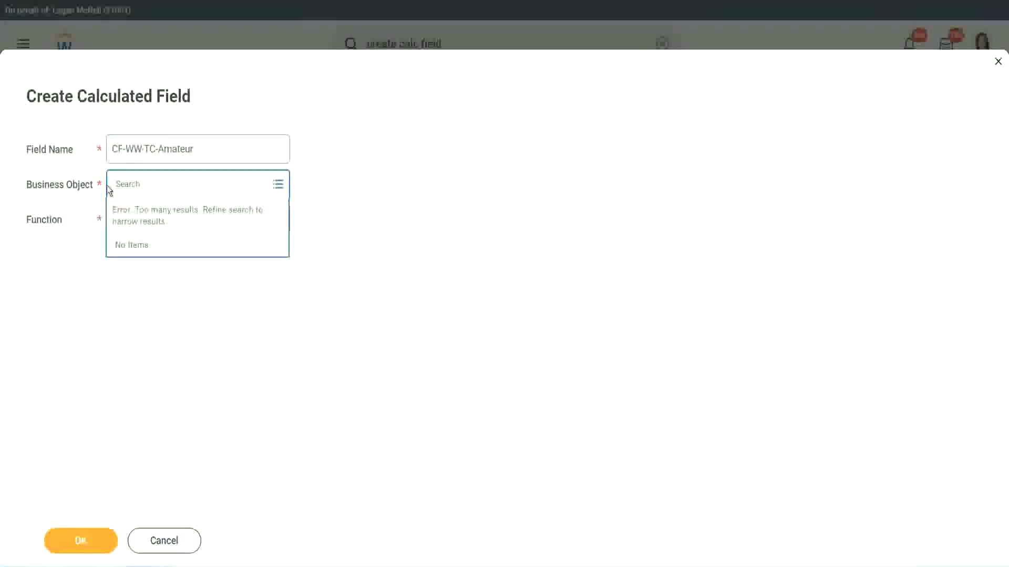
pyautogui.write('global')
pyautogui.press('Return')
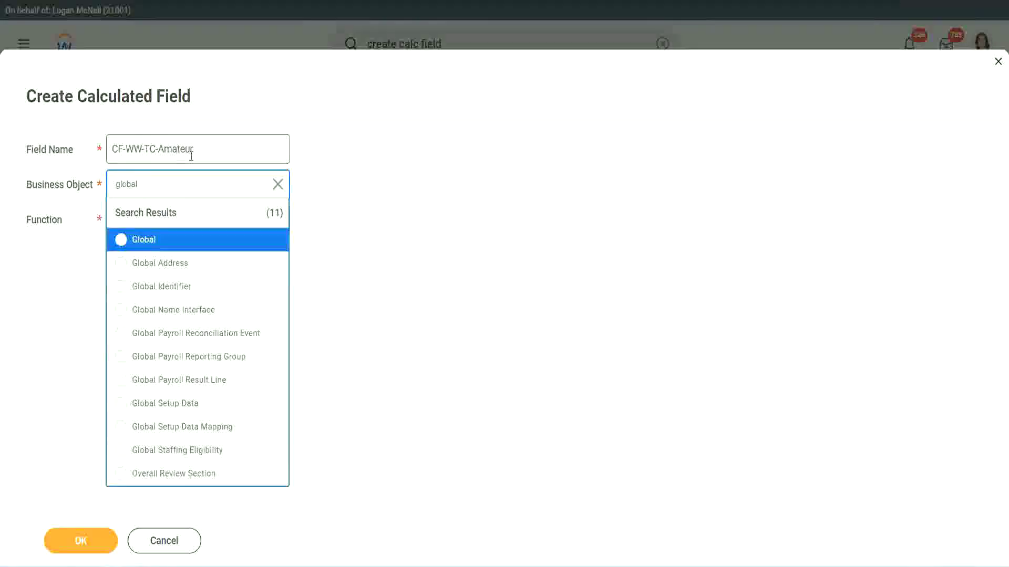
pyautogui.click(144, 240)
# Name it CF-WW-TC-Senior as a Text Constant valued 'Senior' and save
pyautogui.doubleClick(178, 149)
pyautogui.write('Senior')
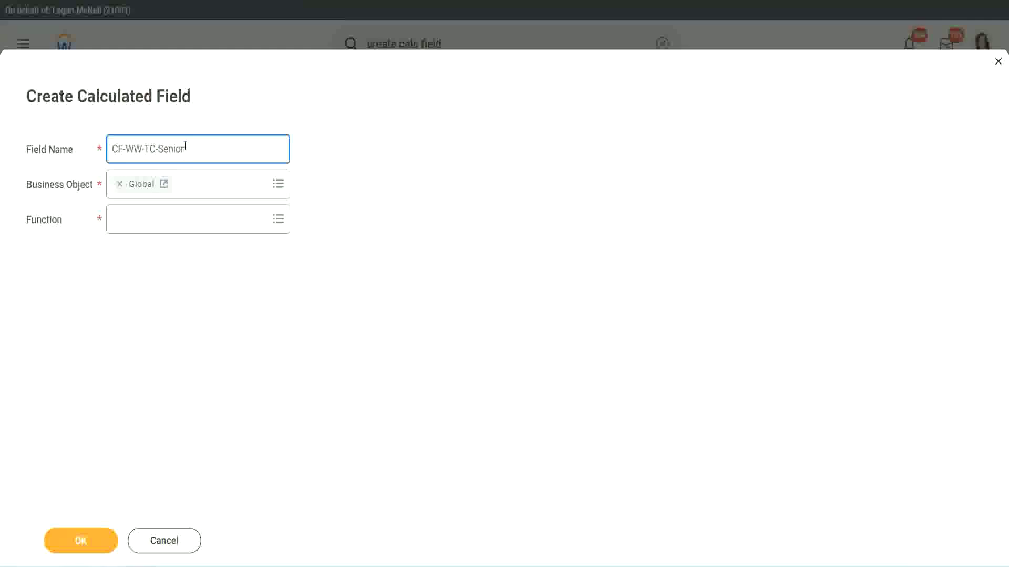
pyautogui.click(161, 229)
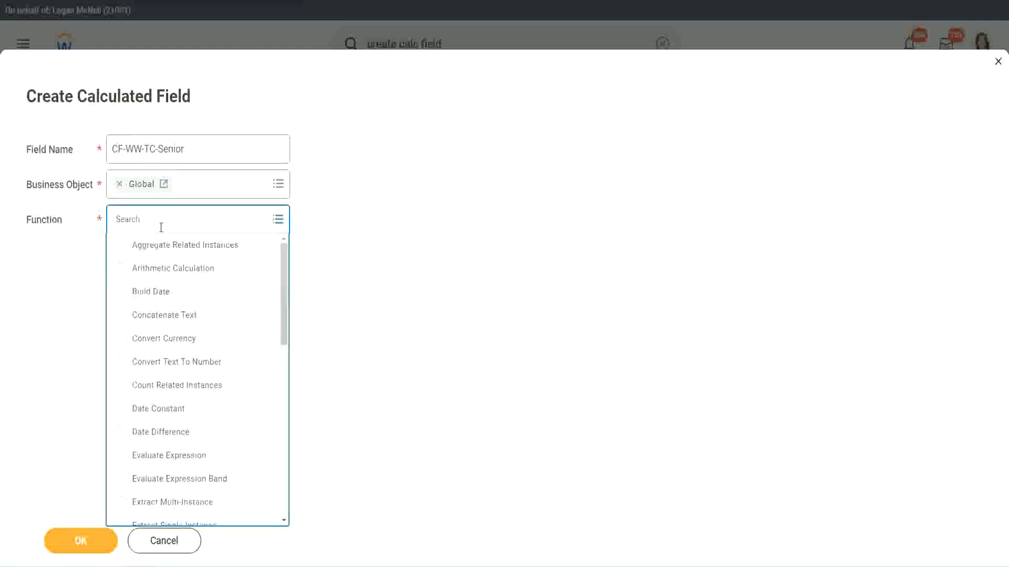
pyautogui.write('tc')
pyautogui.click(154, 269)
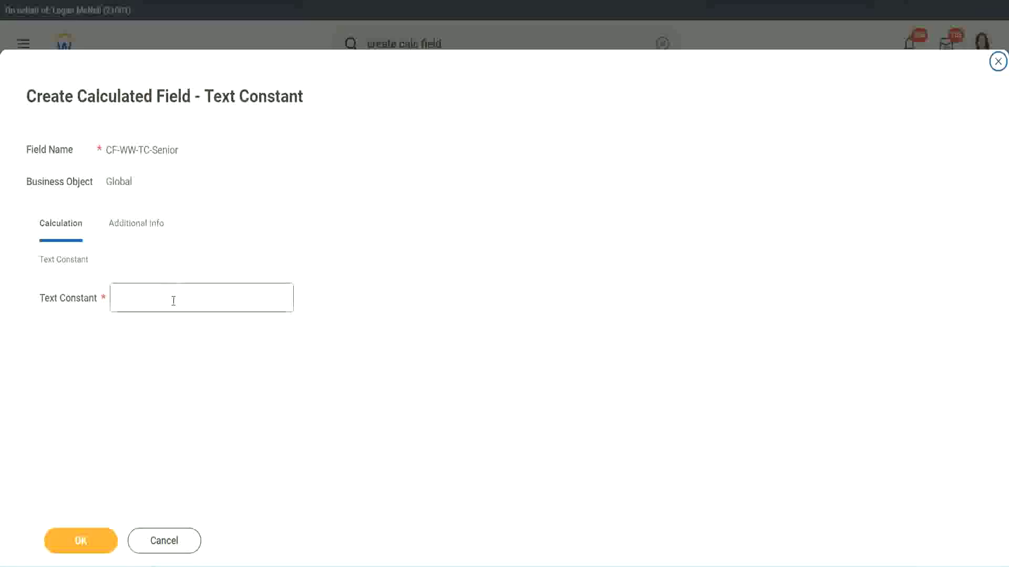
pyautogui.click(172, 299)
pyautogui.write('Senior')
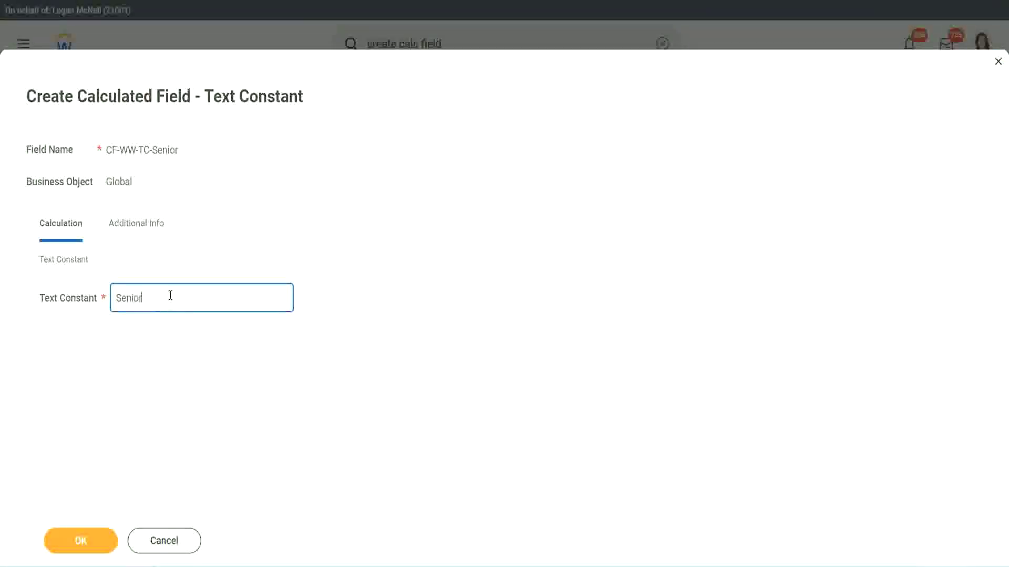
pyautogui.click(99, 547)
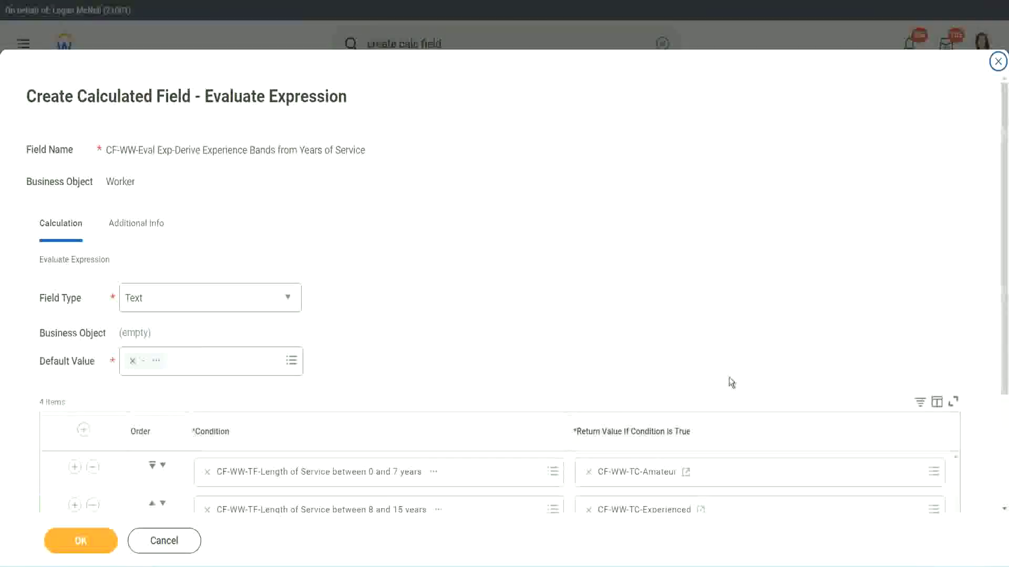
# Create a new field for the over-31 row named CF-WW-TC-Legend from the copied Senior name
pyautogui.scroll(-3, 608, 409)
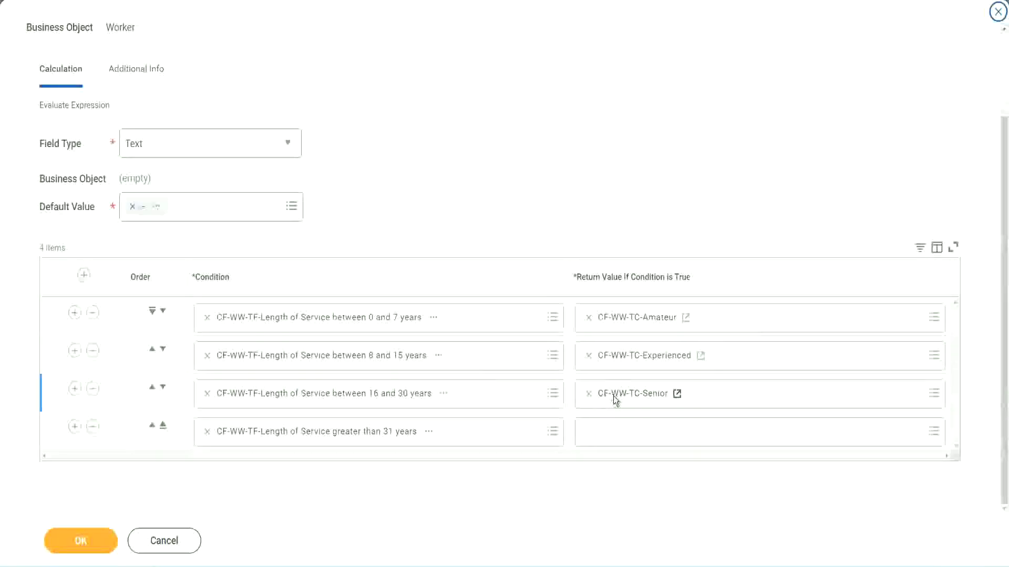
pyautogui.rightClick(613, 395)
pyautogui.click(636, 456)
pyautogui.click(614, 435)
pyautogui.press('Escape')
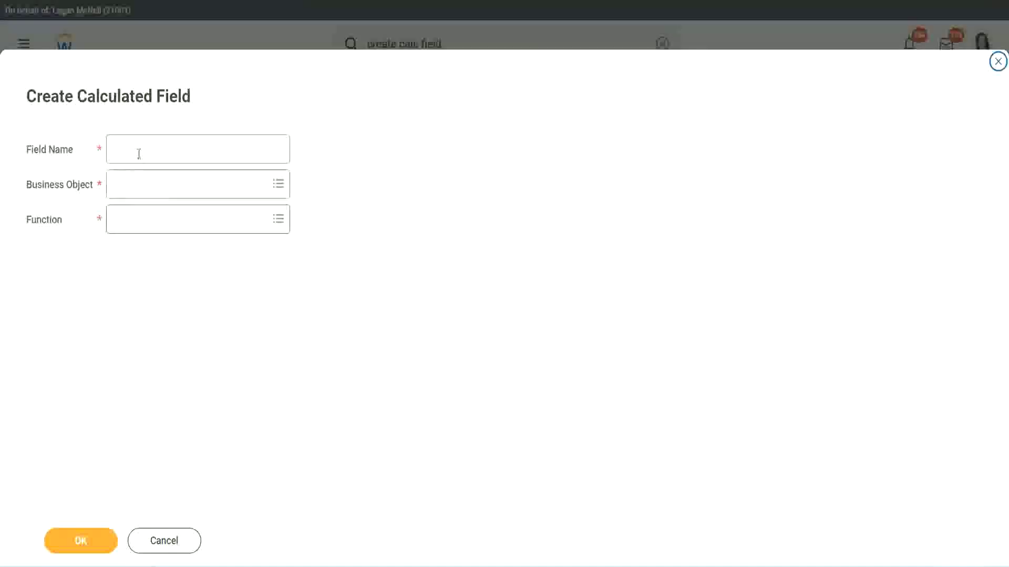
pyautogui.click(140, 152)
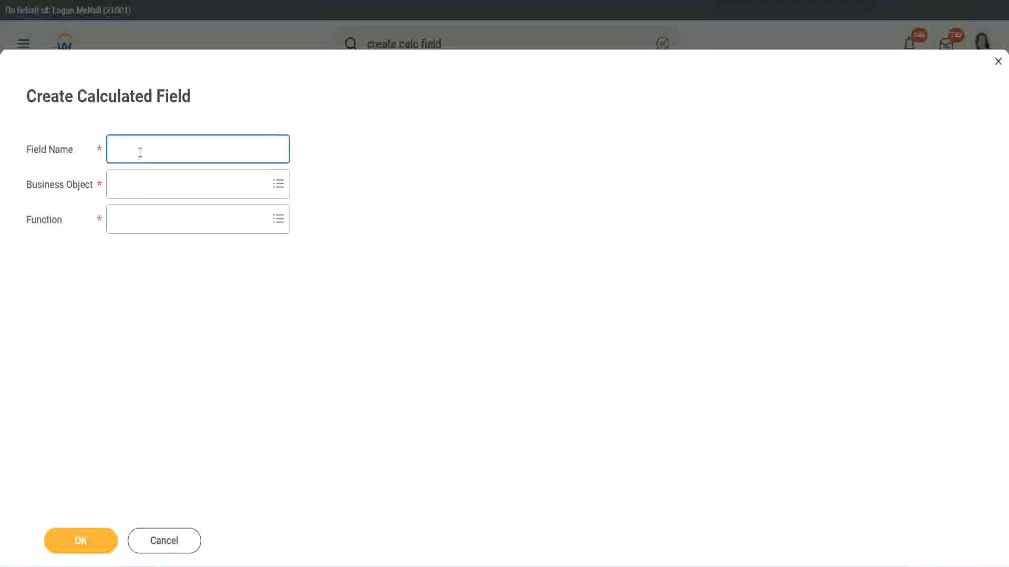
pyautogui.hotkey('ctrl', 'v')
pyautogui.doubleClick(171, 149)
pyautogui.write('Legend')
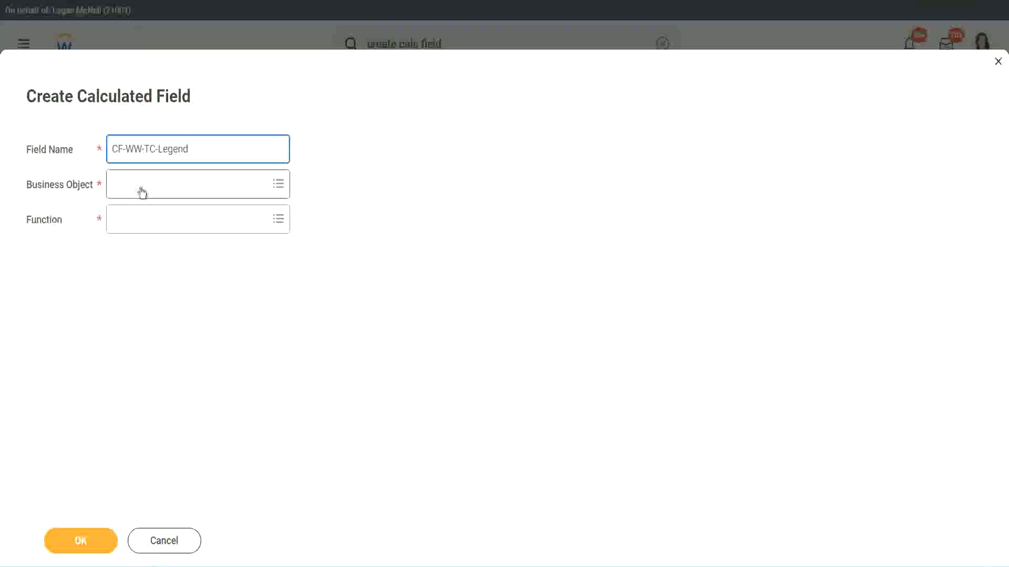
# Set it to Global with a Text Constant function valued 'Legend' and save
pyautogui.click(142, 192)
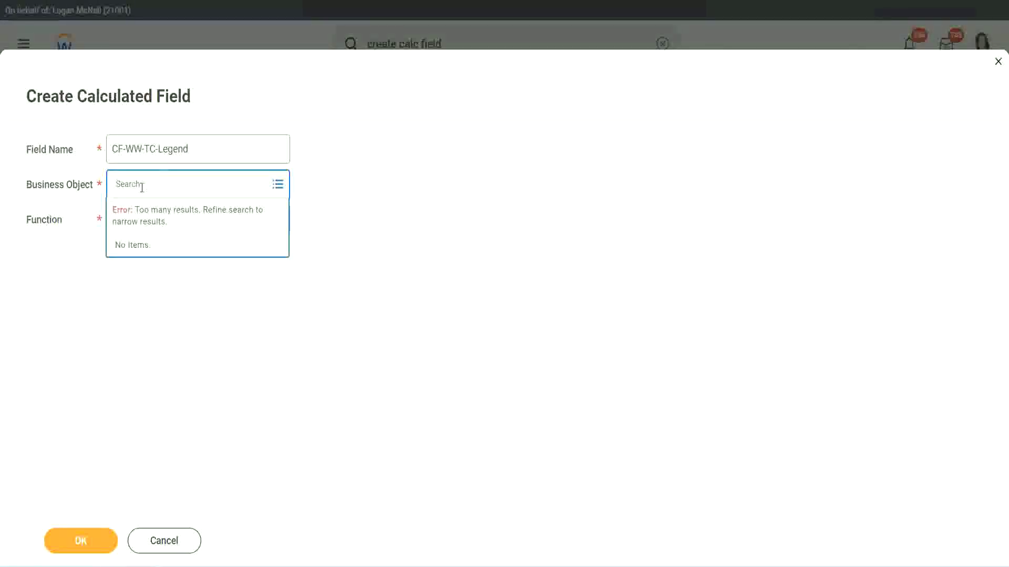
pyautogui.write('Sh')
pyautogui.write('obal')
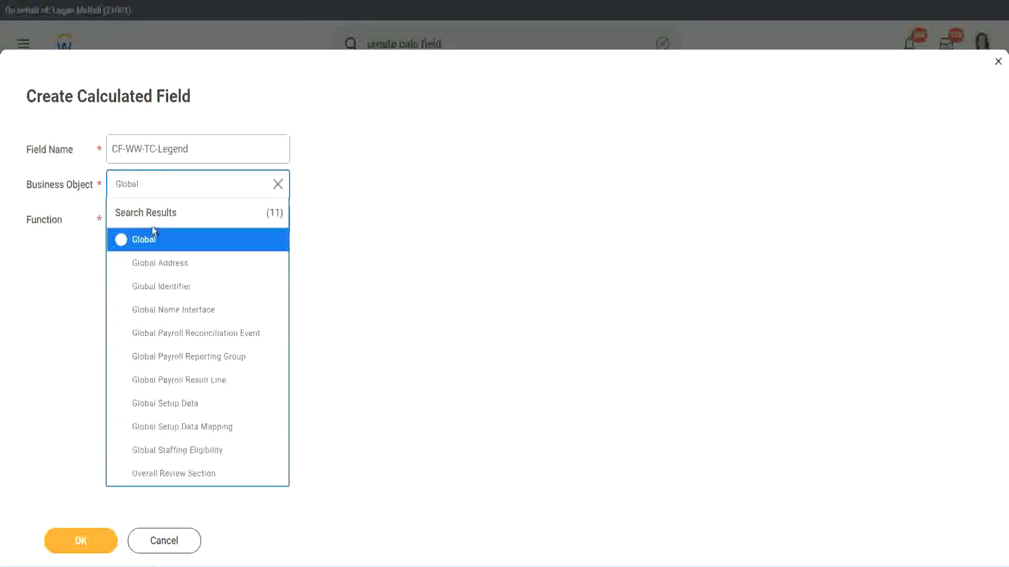
pyautogui.click(152, 243)
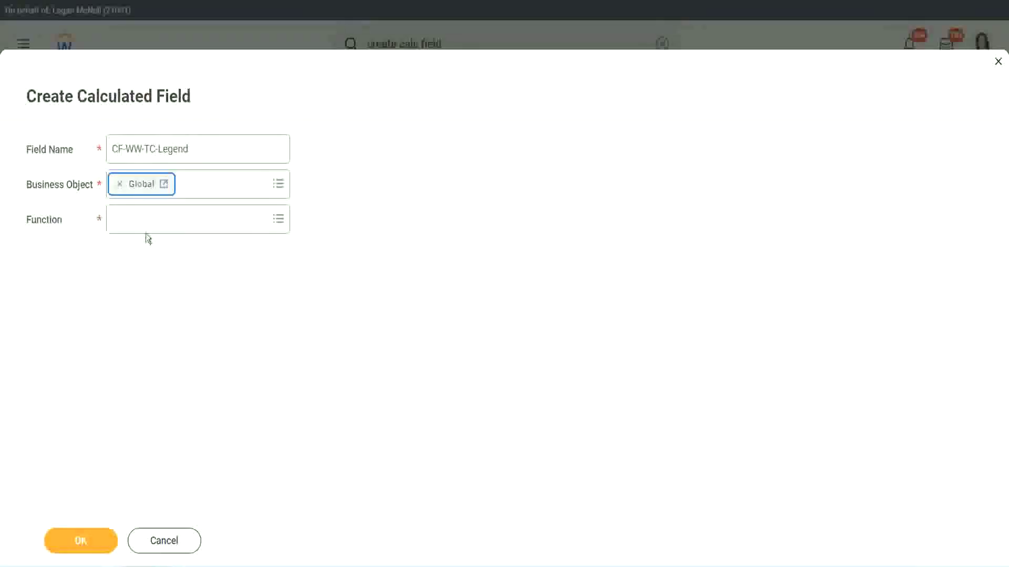
pyautogui.click(145, 218)
pyautogui.write('tc')
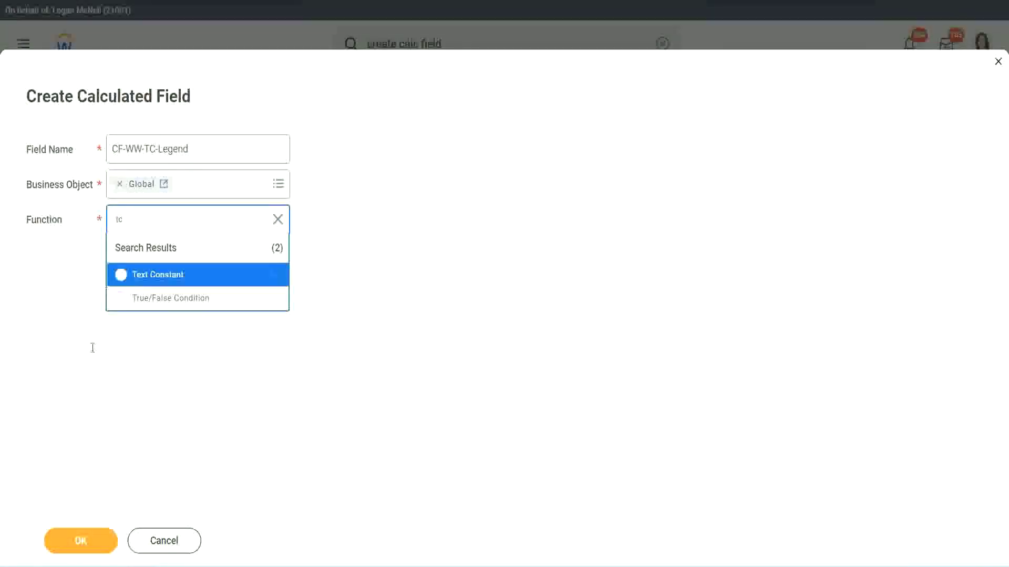
pyautogui.click(187, 279)
pyautogui.click(83, 533)
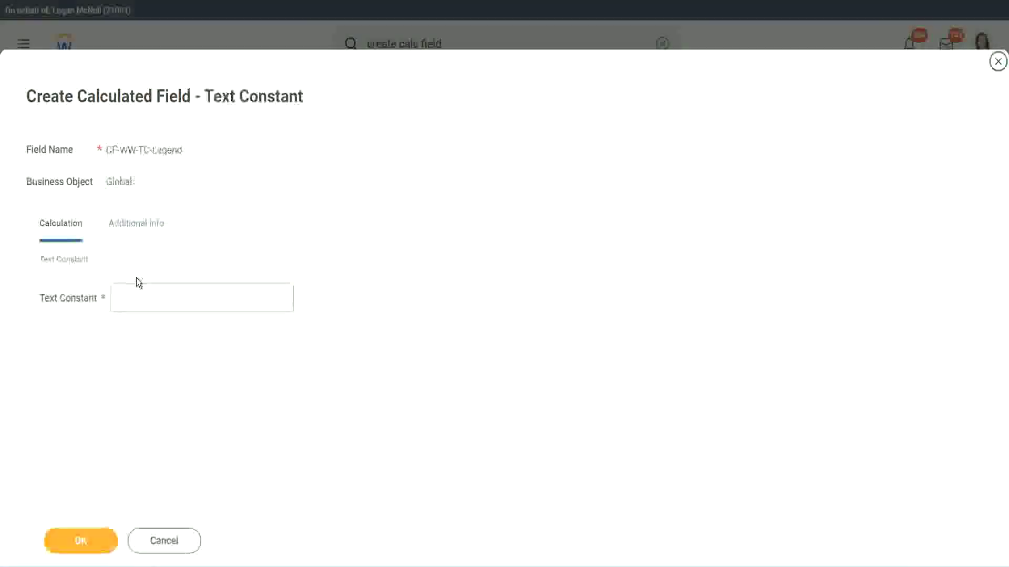
pyautogui.click(130, 299)
pyautogui.write('Legend')
pyautogui.click(93, 539)
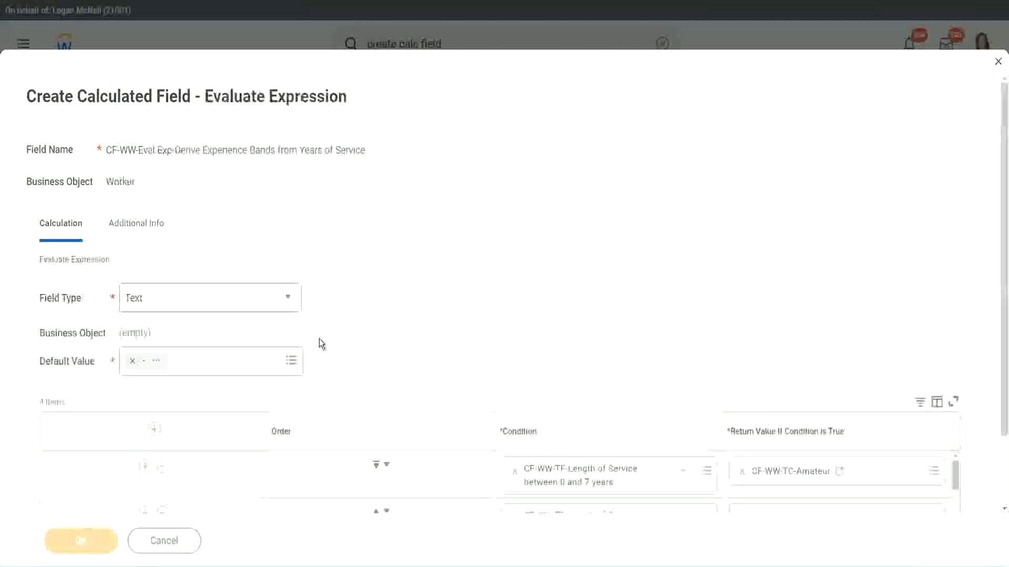
pyautogui.scroll(-3, 534, 282)
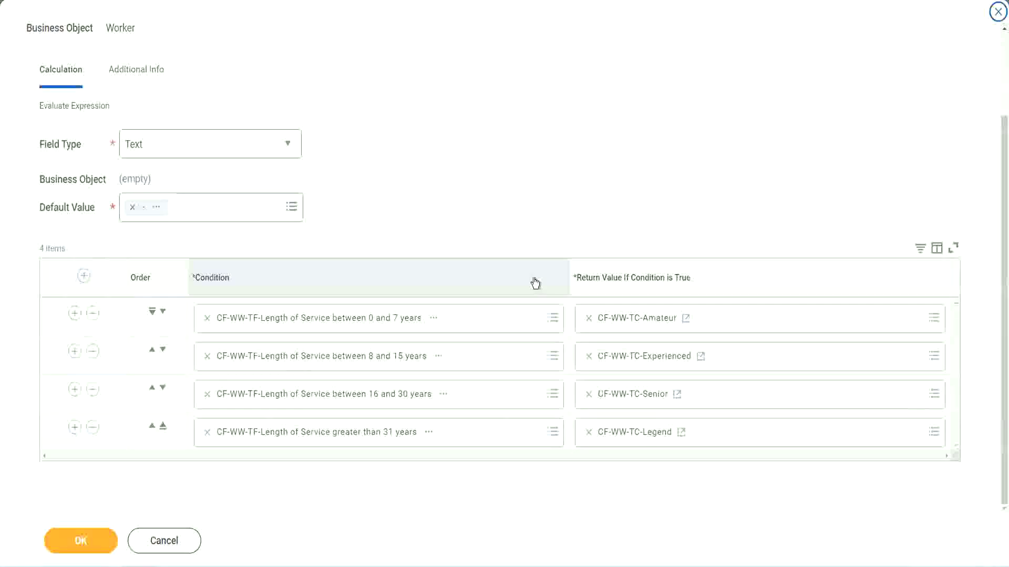
pyautogui.scroll(1, 428, 213)
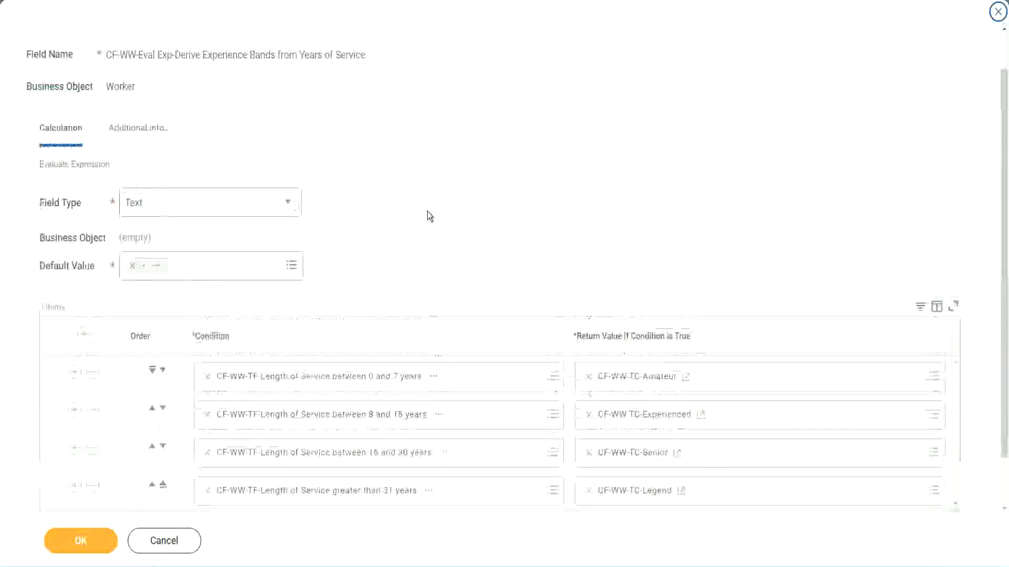
pyautogui.scroll(1, 427, 211)
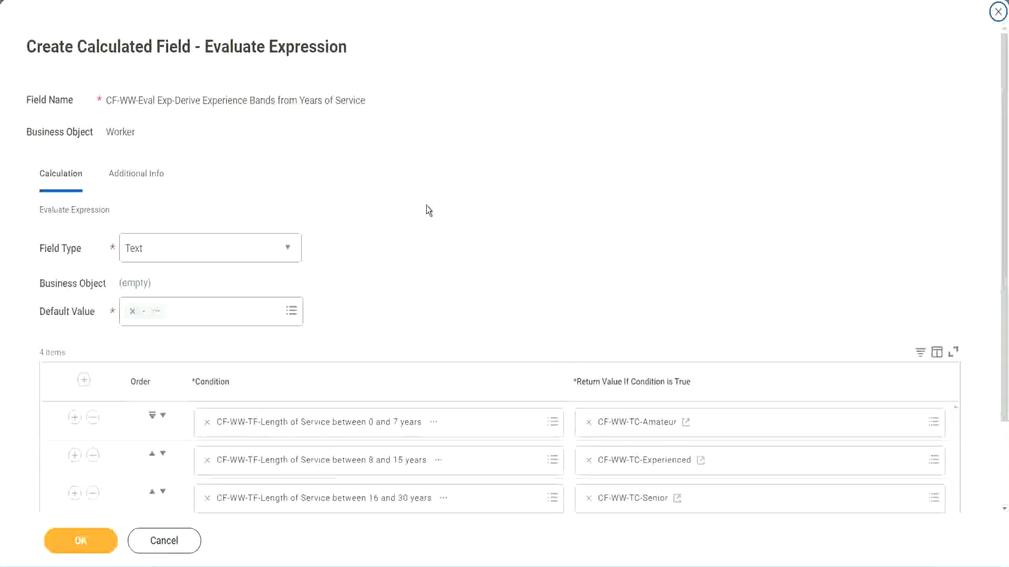
pyautogui.scroll(-2, 426, 206)
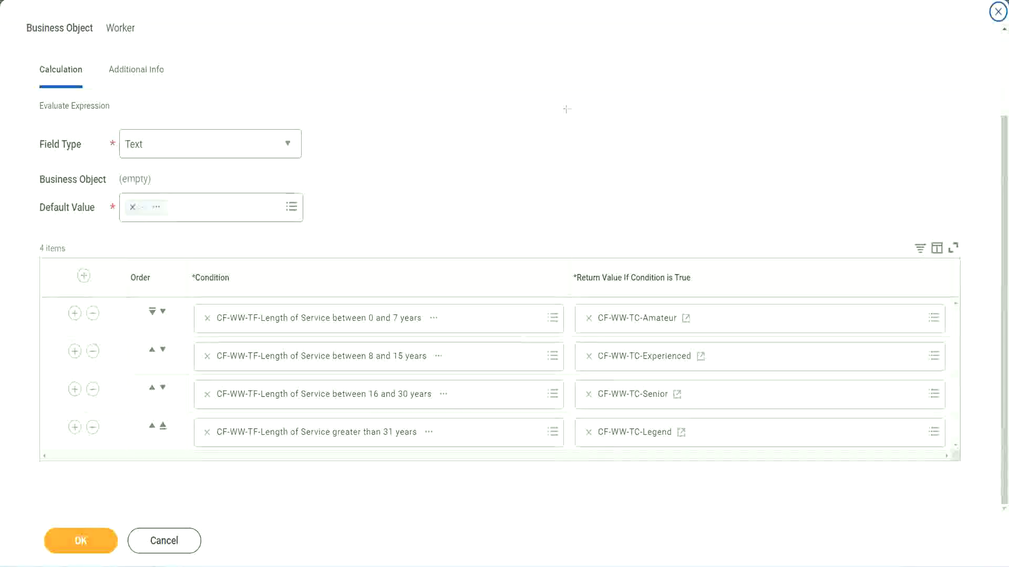
pyautogui.moveTo(646, 150); pyautogui.dragTo(654, 246)
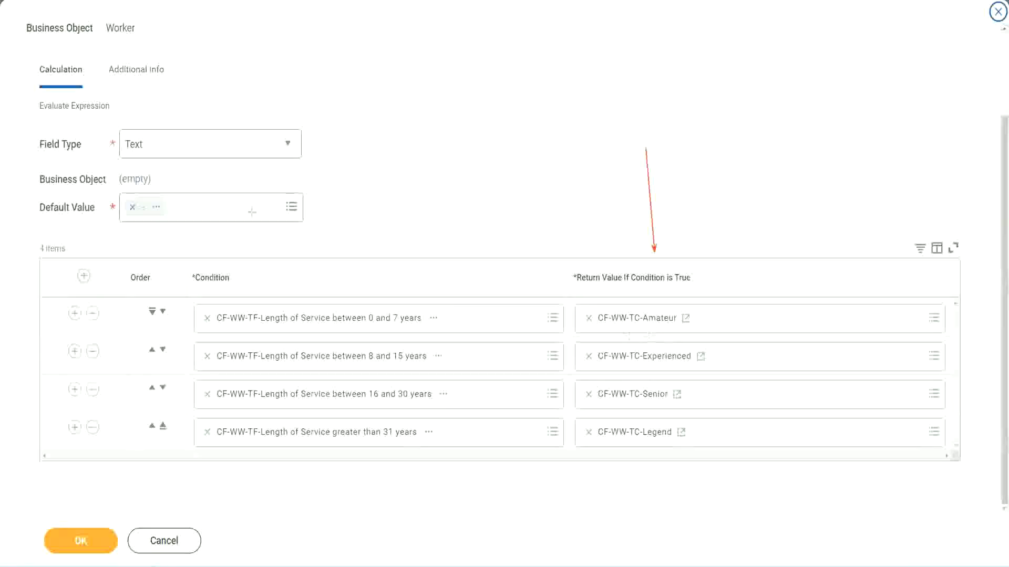
pyautogui.moveTo(125, 90); pyautogui.dragTo(130, 125)
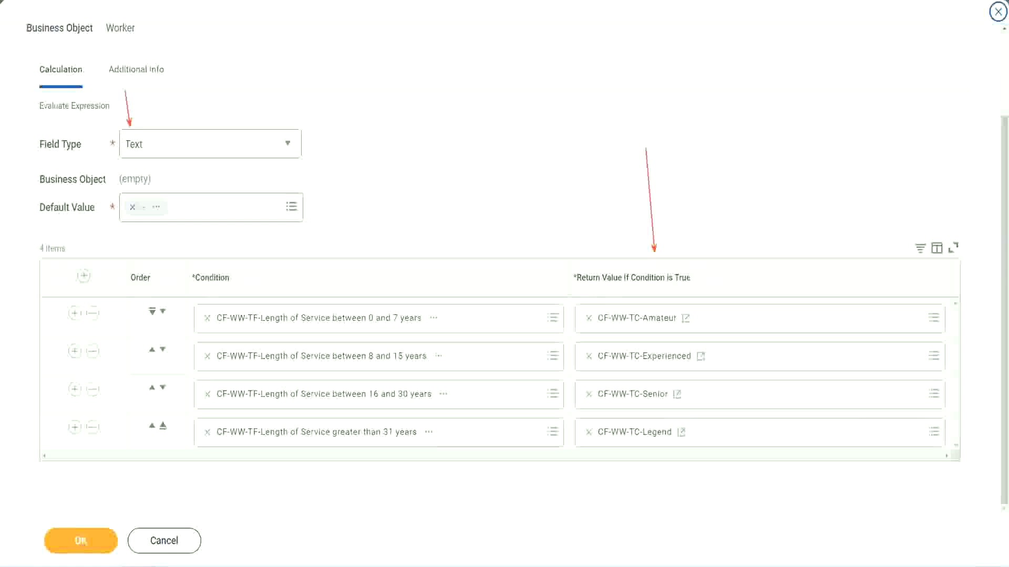
# Save CF-WW-Eval Exp-Derive Experience Bands from Years of Service, copy its name, and finish with Done
pyautogui.click(87, 538)
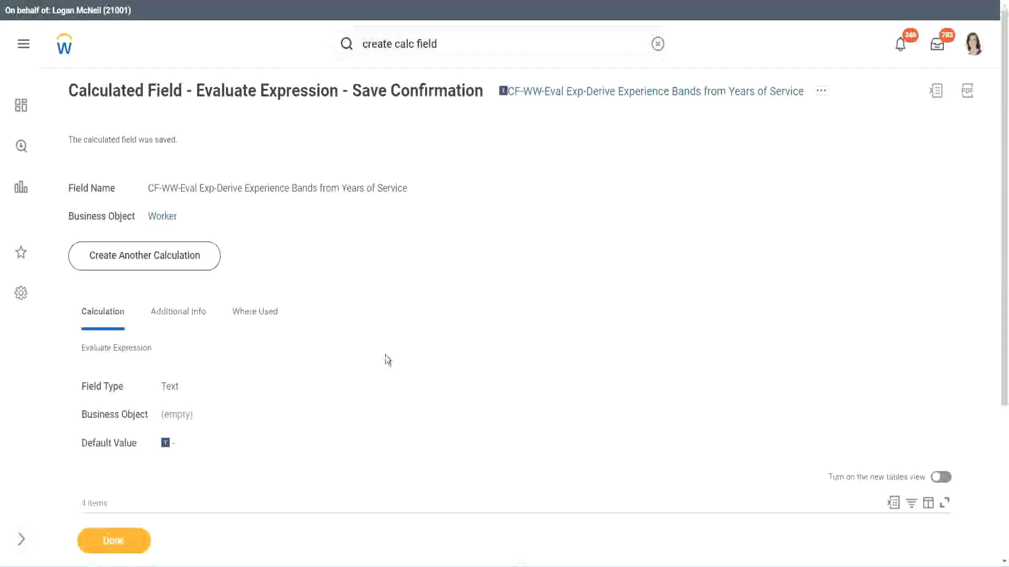
pyautogui.scroll(-4, 387, 359)
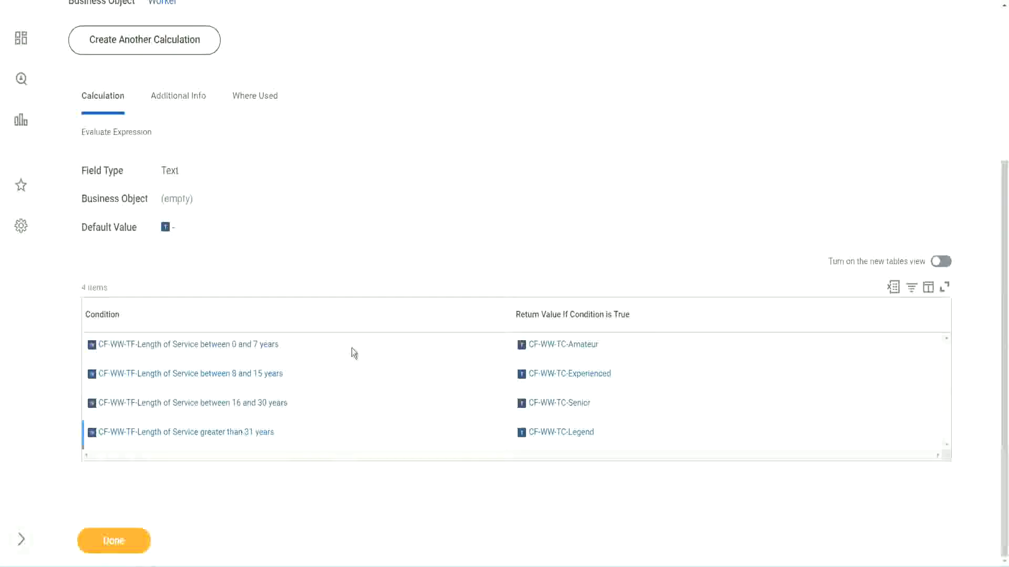
pyautogui.scroll(4, 308, 275)
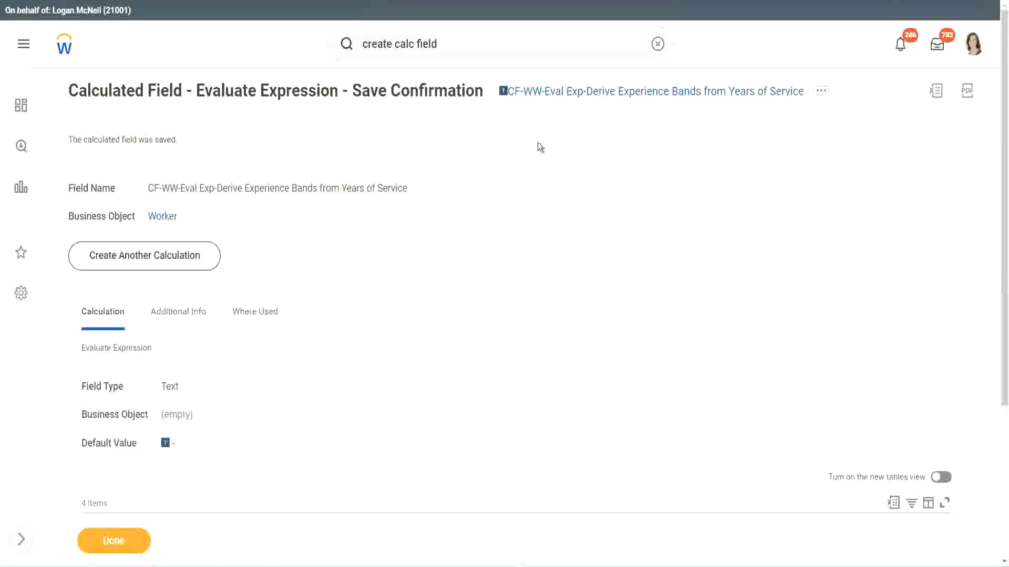
pyautogui.rightClick(592, 99)
pyautogui.click(621, 163)
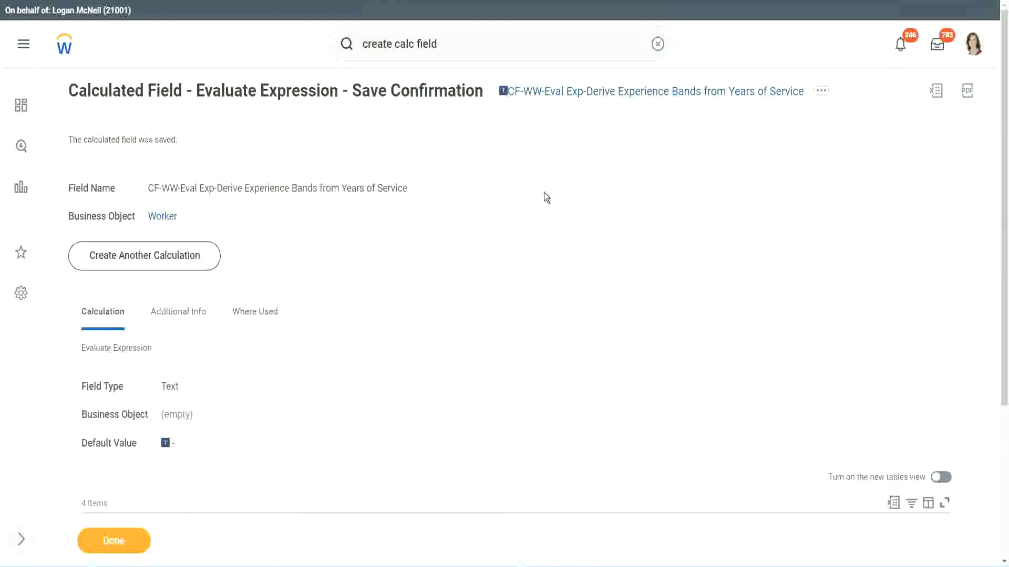
pyautogui.click(113, 541)
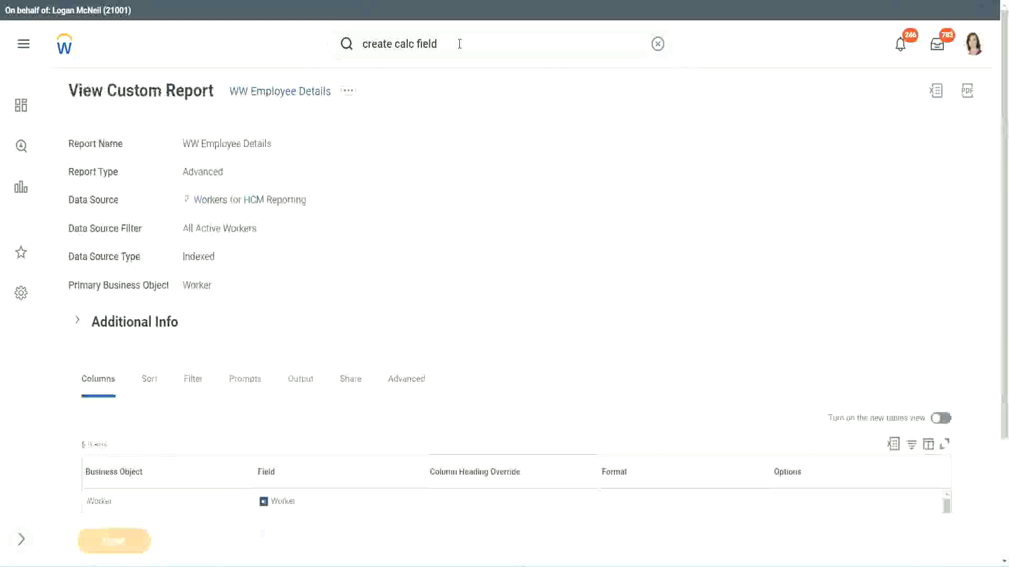
# Edit the WW Employee Details report, adding a new column row and removing CF-WW-Substring years
pyautogui.click(351, 98)
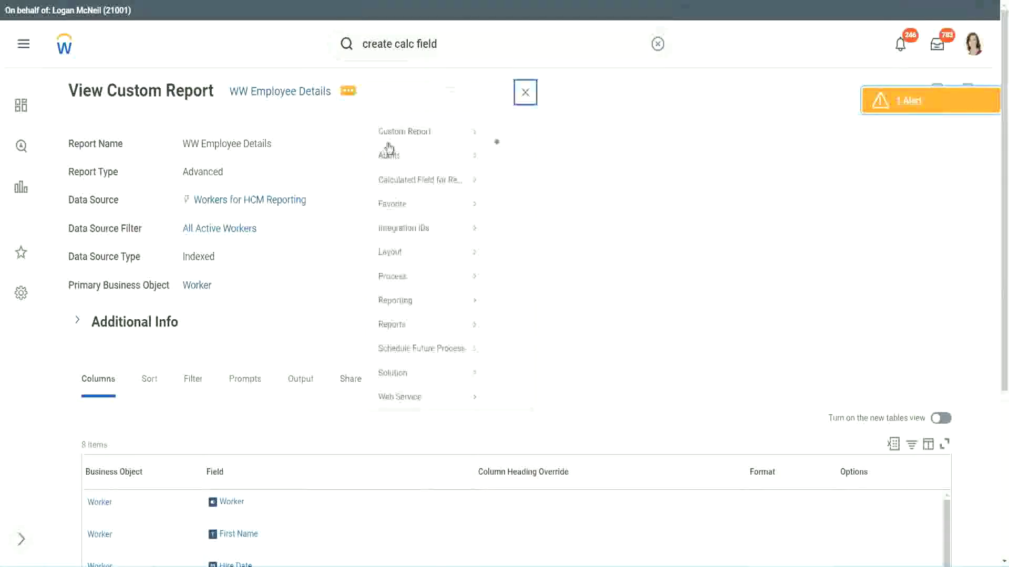
pyautogui.moveTo(395, 146)
pyautogui.click(513, 152)
pyautogui.scroll(-5, 367, 230)
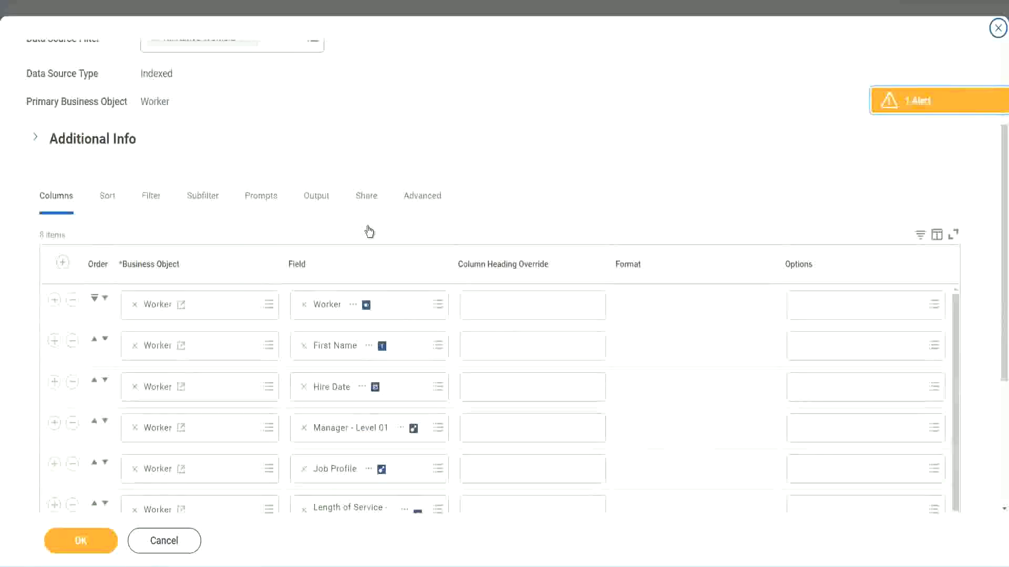
pyautogui.scroll(-2, 369, 231)
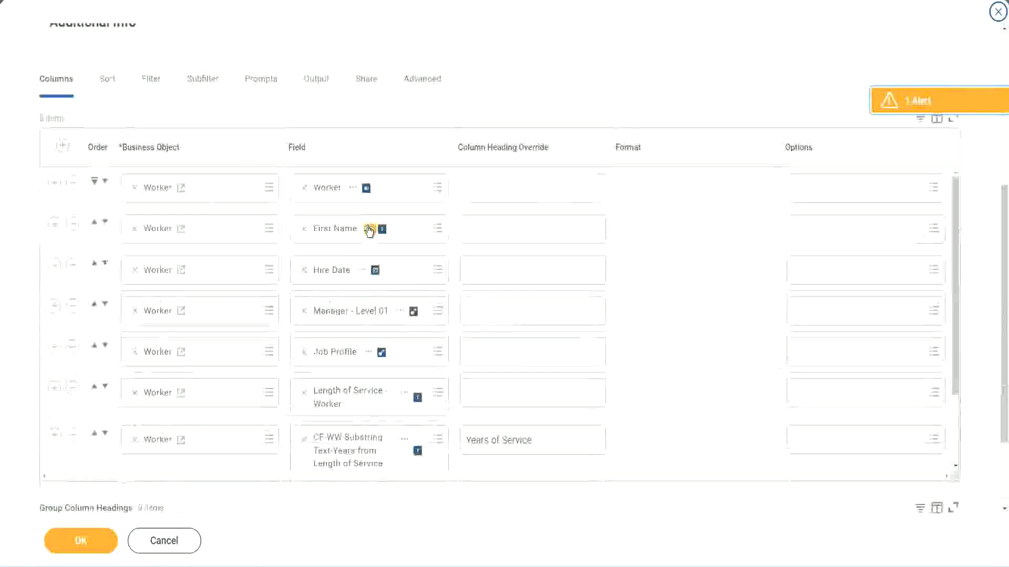
pyautogui.click(54, 435)
pyautogui.scroll(-3, 429, 319)
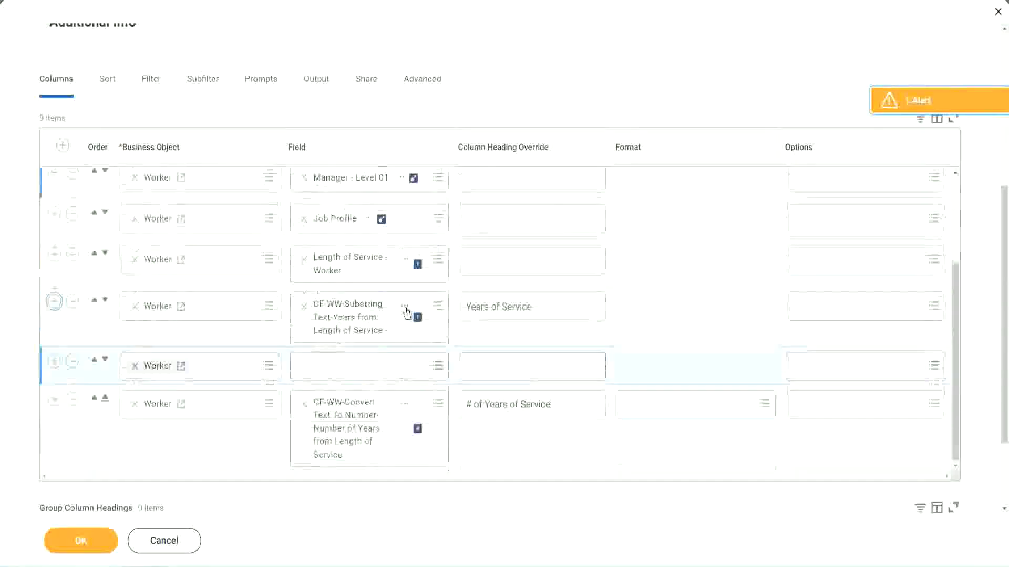
pyautogui.scroll(-2, 276, 406)
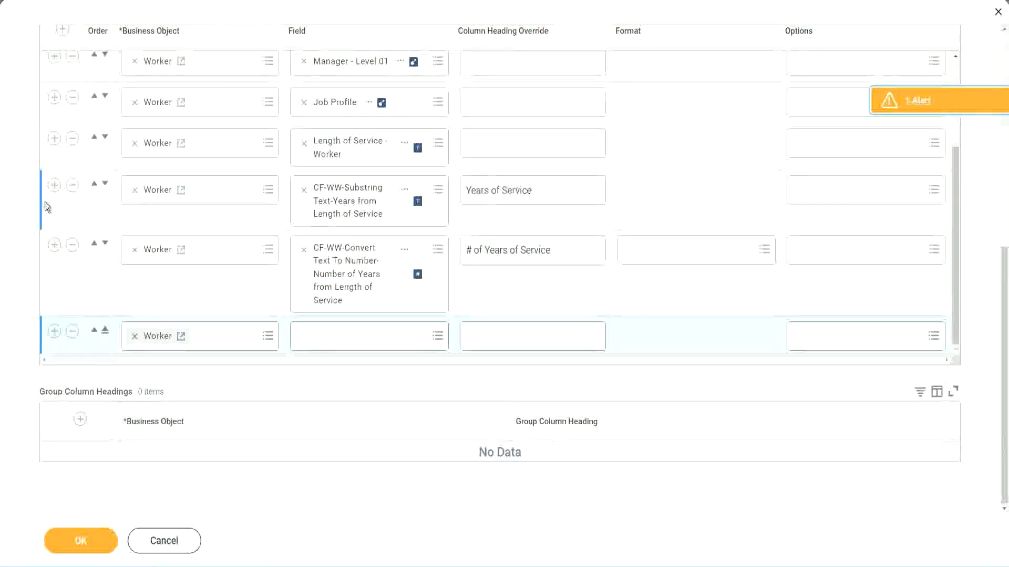
pyautogui.click(73, 186)
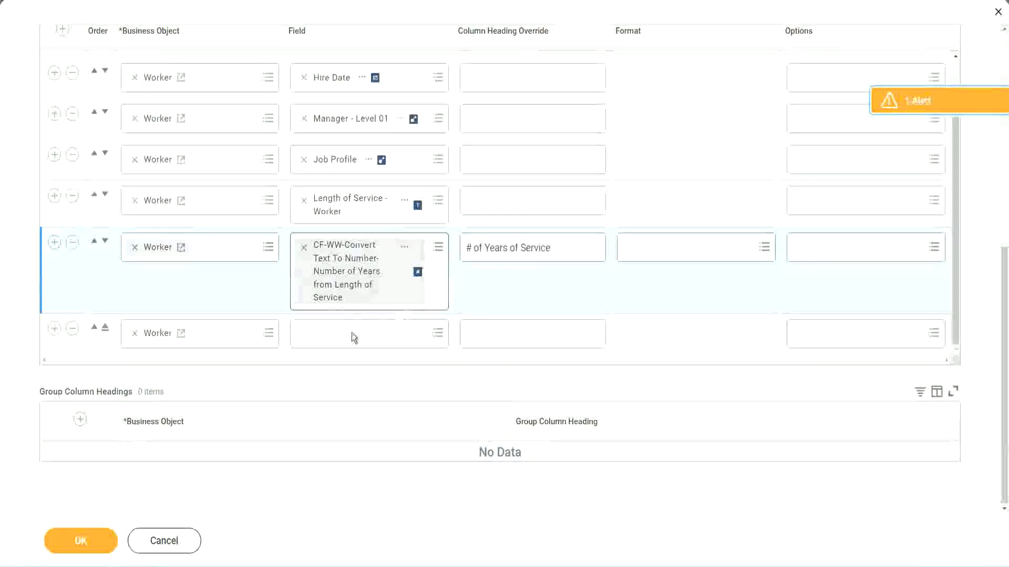
# Set the new column to the Eval Exp field with heading 'Experience Bands' and save
pyautogui.click(330, 334)
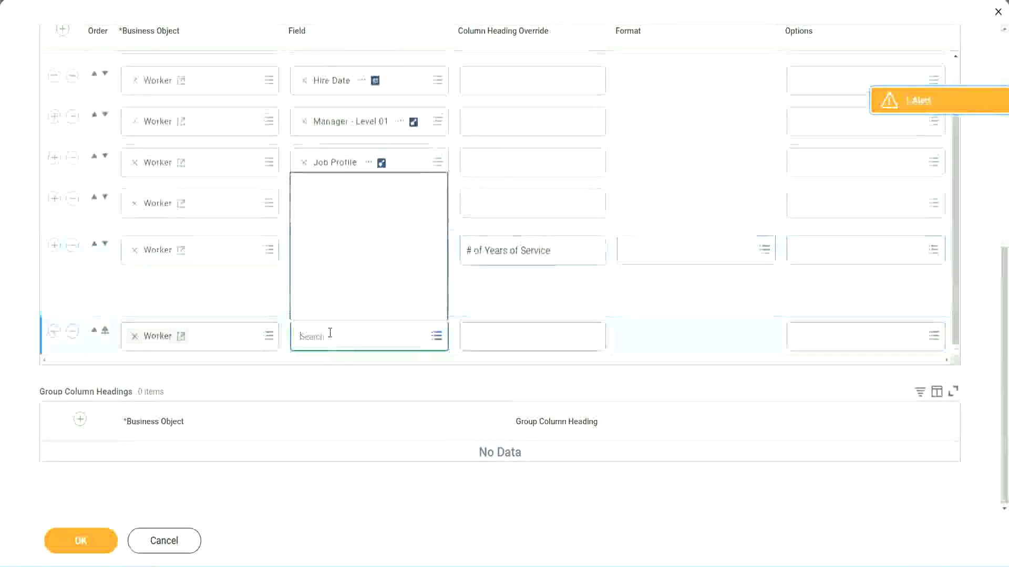
pyautogui.hotkey('ctrl', 'v')
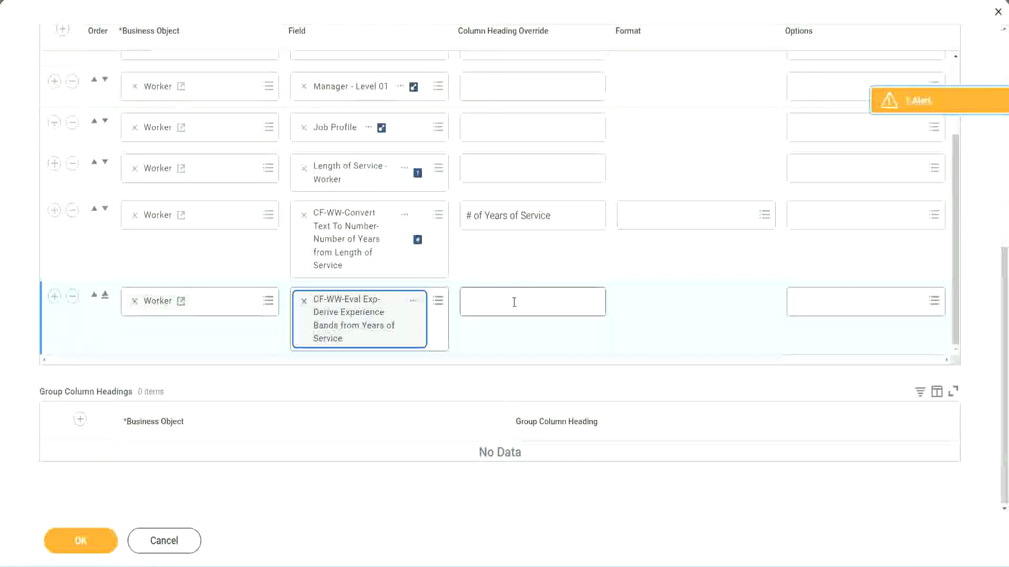
pyautogui.click(514, 302)
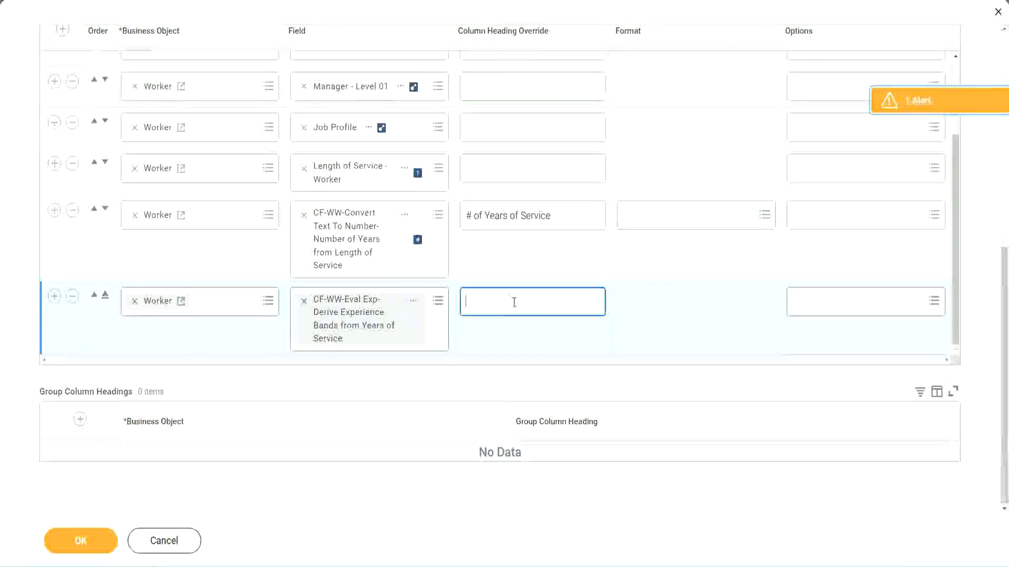
pyautogui.write('Experience Bands')
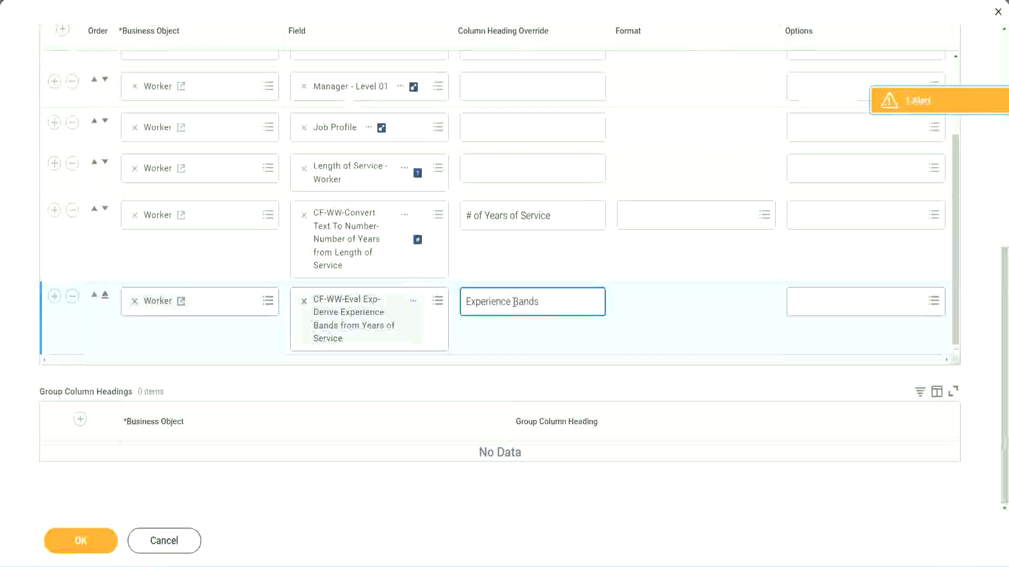
pyautogui.click(97, 542)
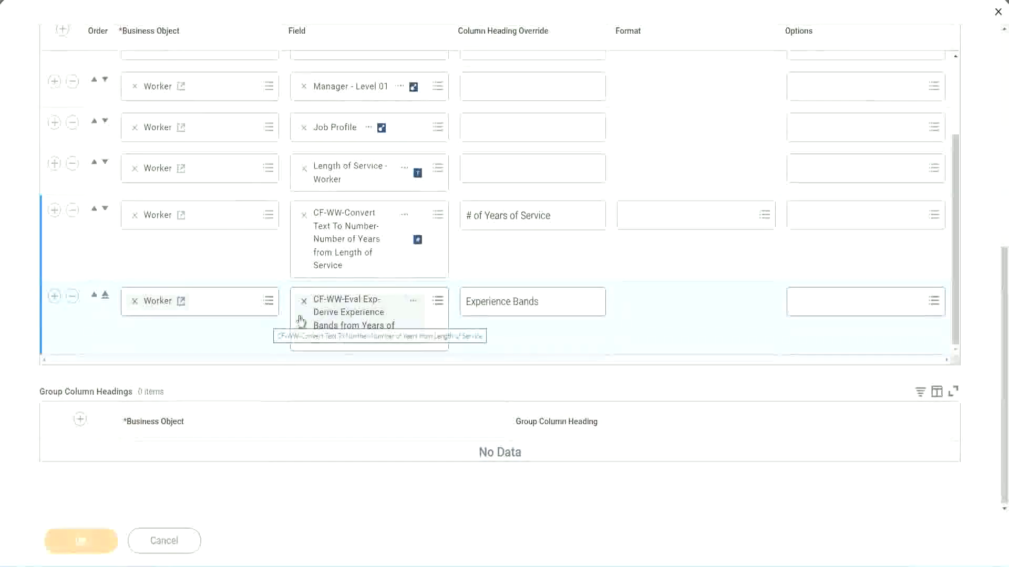
pyautogui.scroll(-3, 314, 356)
# Run the report with empty worker type prompts and check the first worker's years of service
pyautogui.click(116, 541)
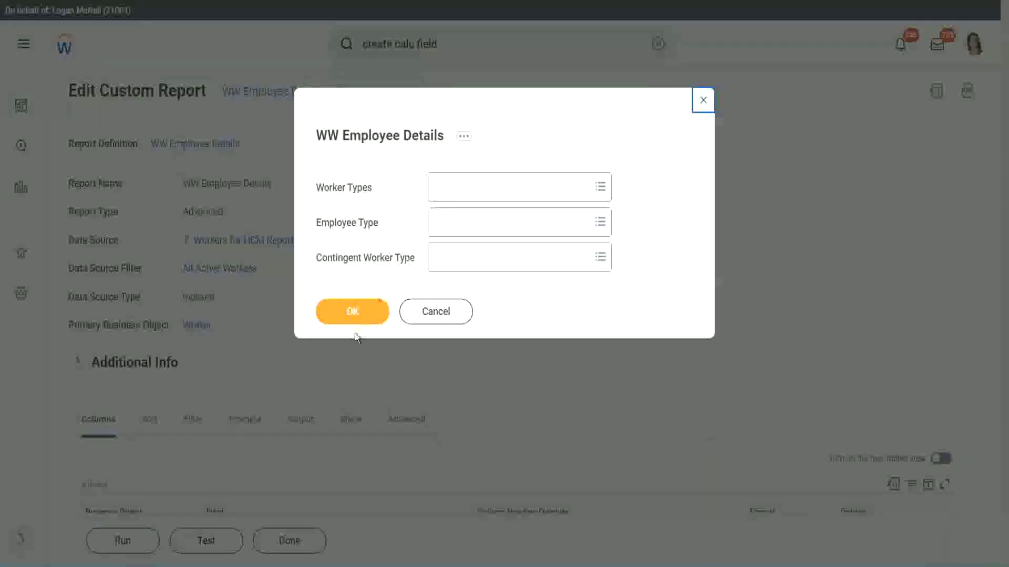
pyautogui.click(353, 318)
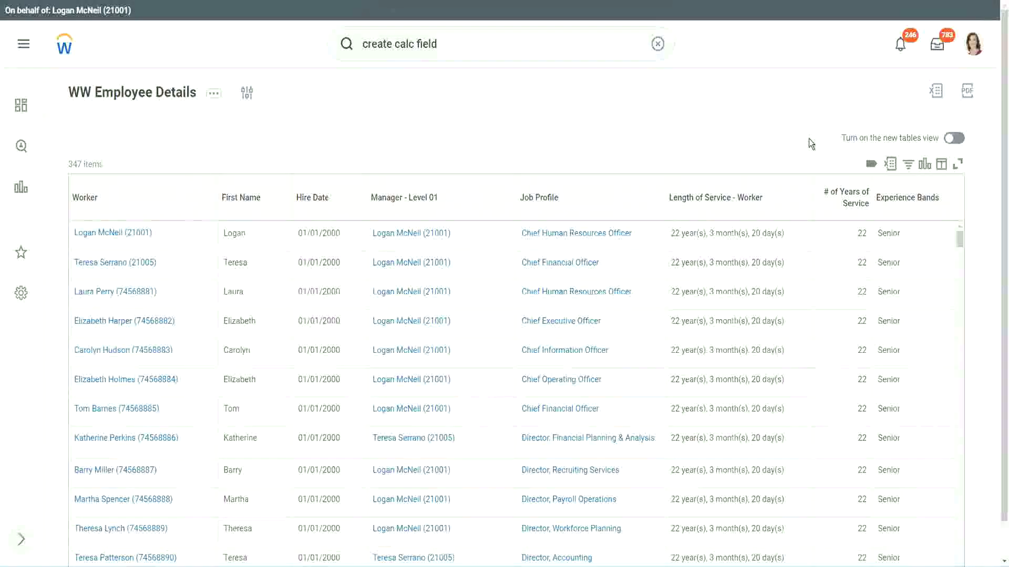
pyautogui.scroll(-1, 836, 167)
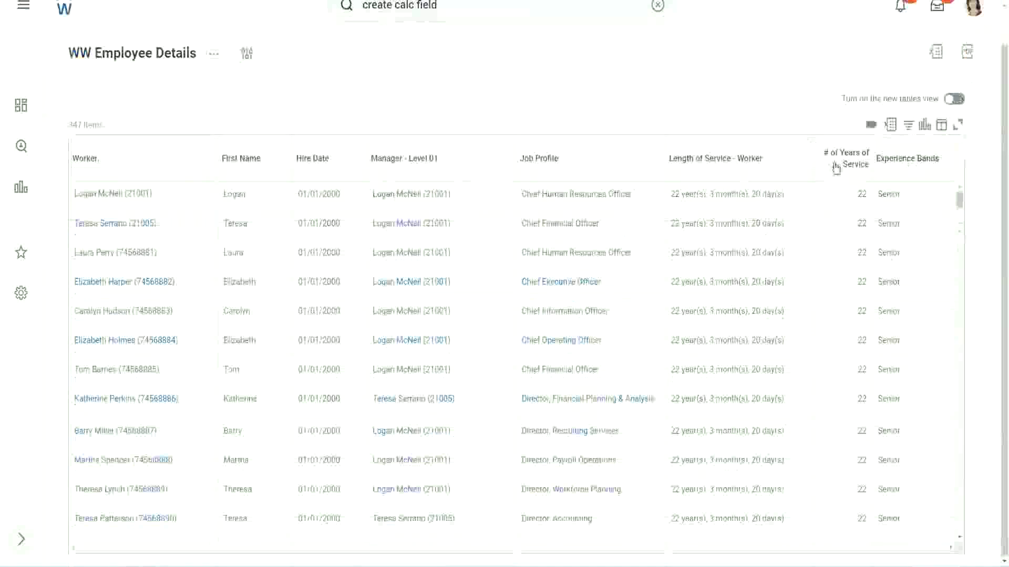
pyautogui.doubleClick(862, 196)
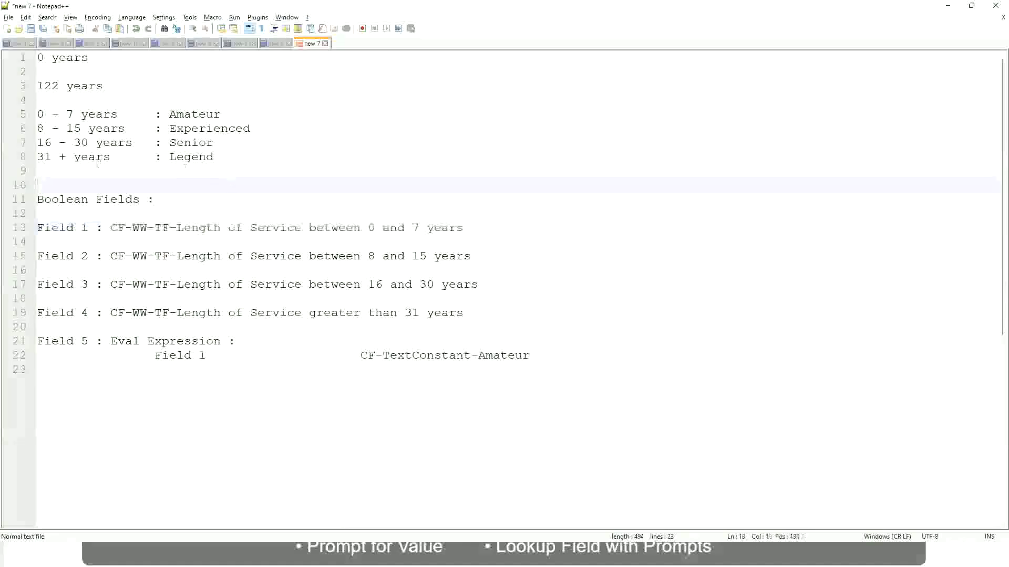
pyautogui.click(173, 143)
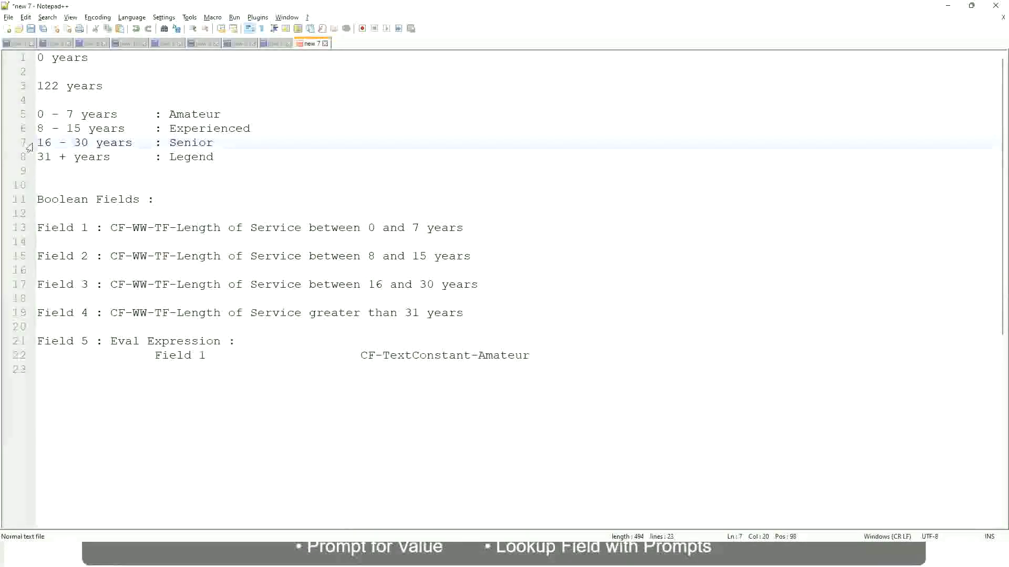
pyautogui.moveTo(37, 143); pyautogui.dragTo(95, 143)
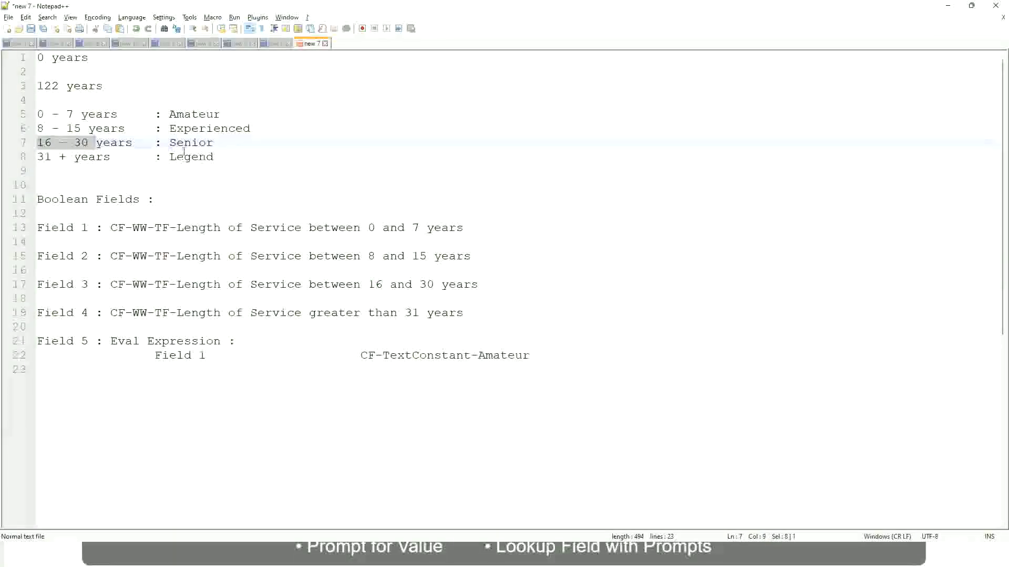
pyautogui.doubleClick(188, 141)
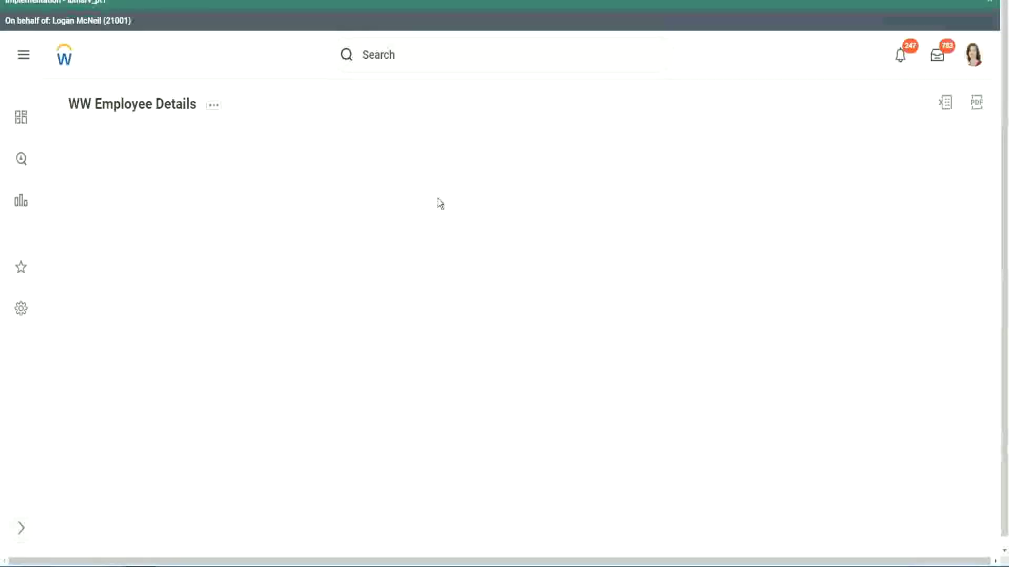
# Scroll down through the WW Employee Details report rows
pyautogui.scroll(-3, 866, 313)
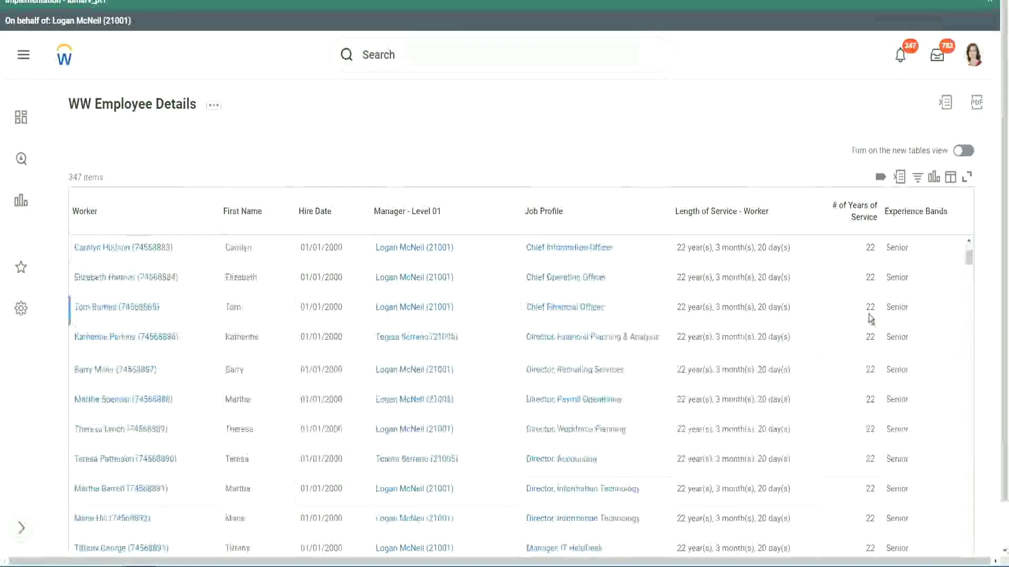
pyautogui.scroll(-8, 872, 321)
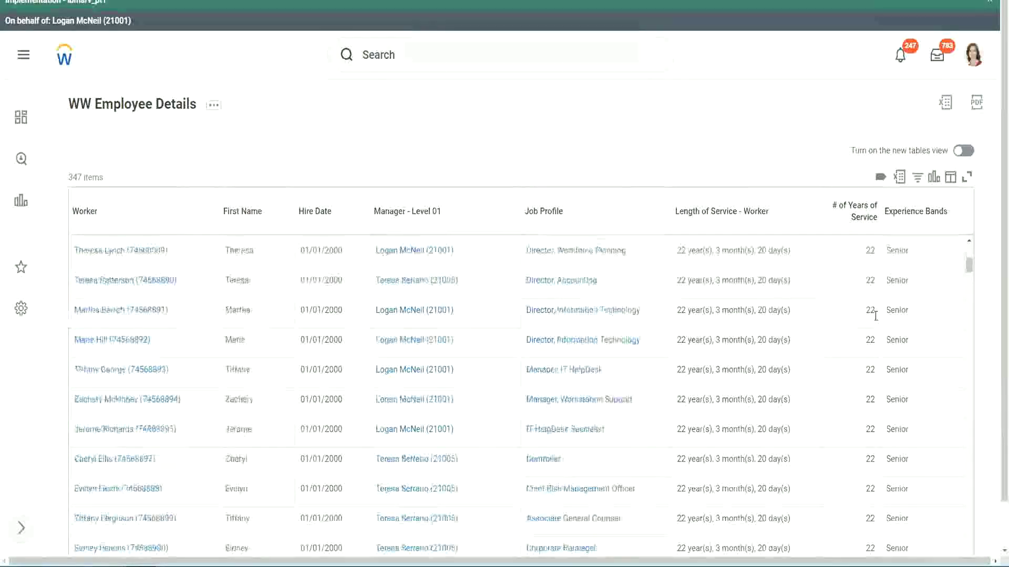
pyautogui.scroll(-8, 880, 350)
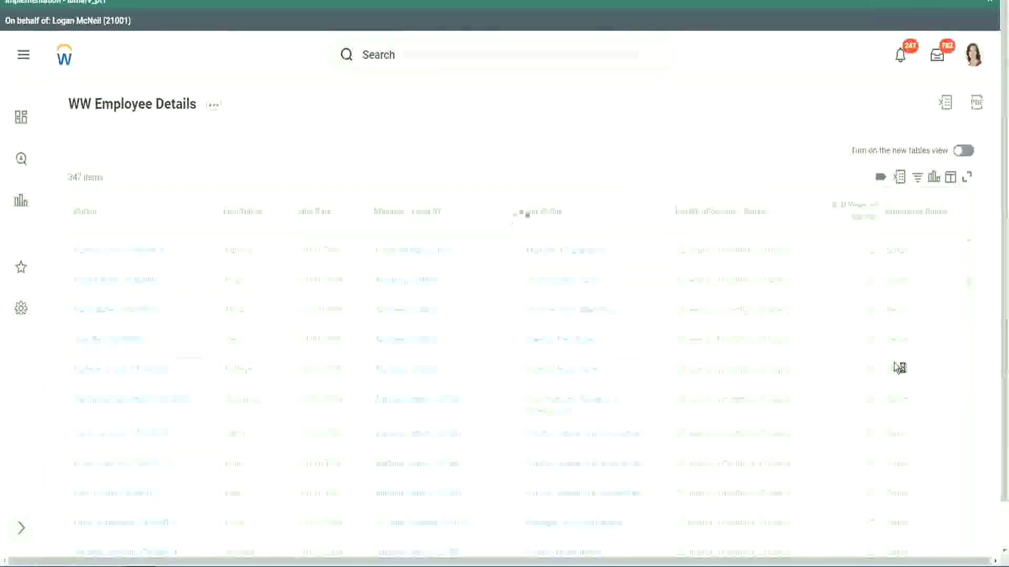
pyautogui.scroll(-1, 893, 362)
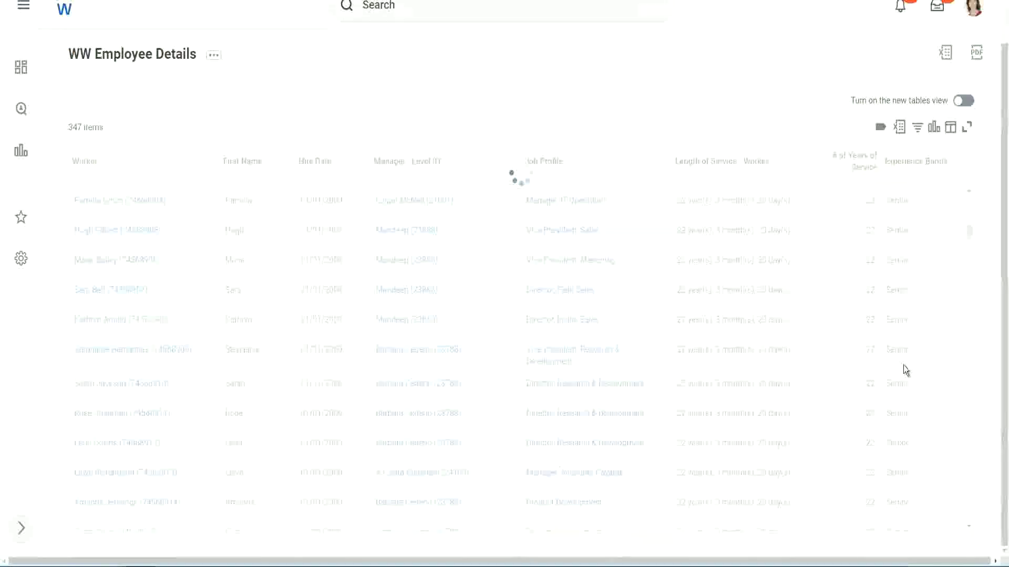
pyautogui.scroll(-5, 934, 296)
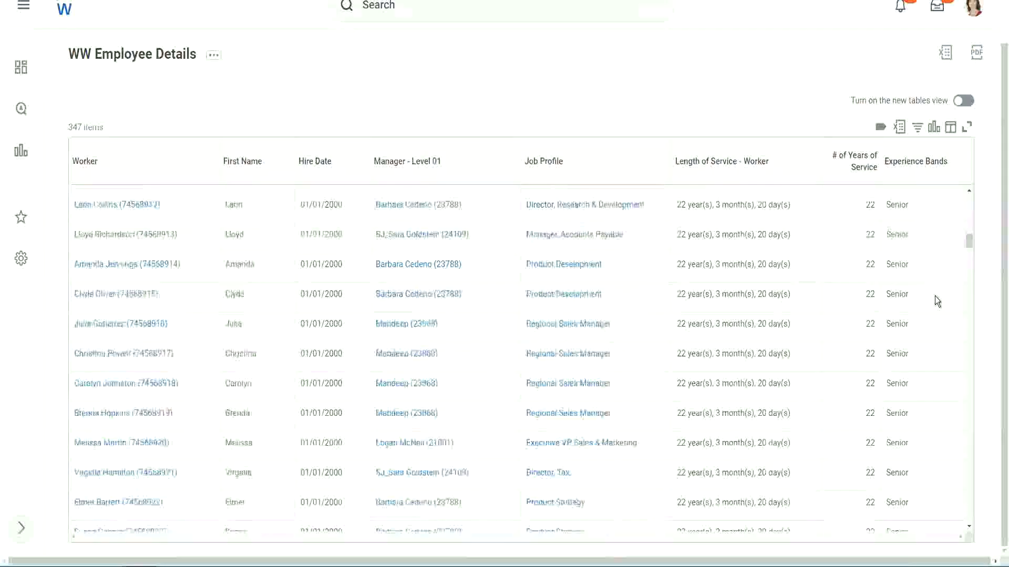
pyautogui.scroll(-3, 935, 295)
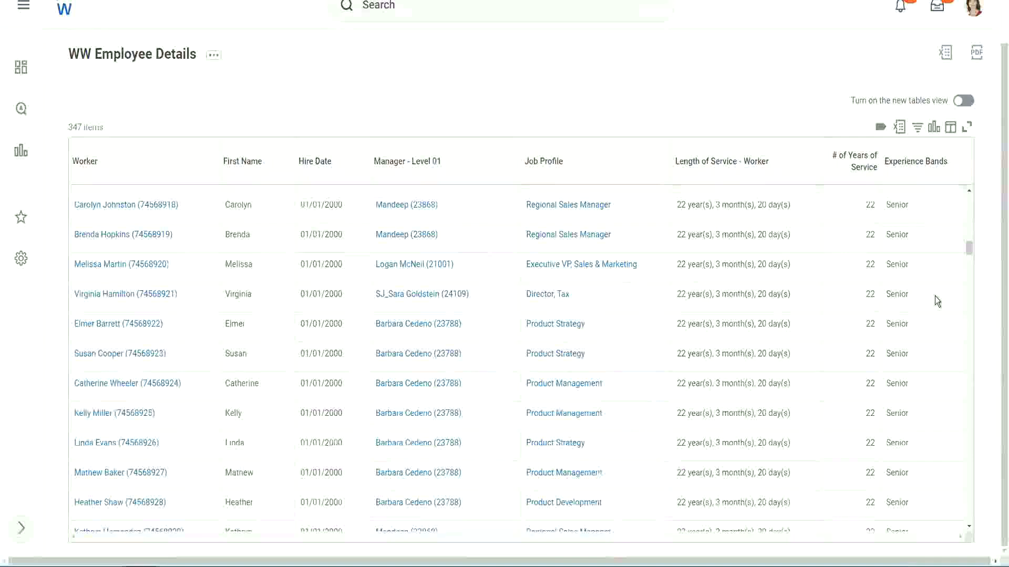
pyautogui.scroll(-7, 934, 295)
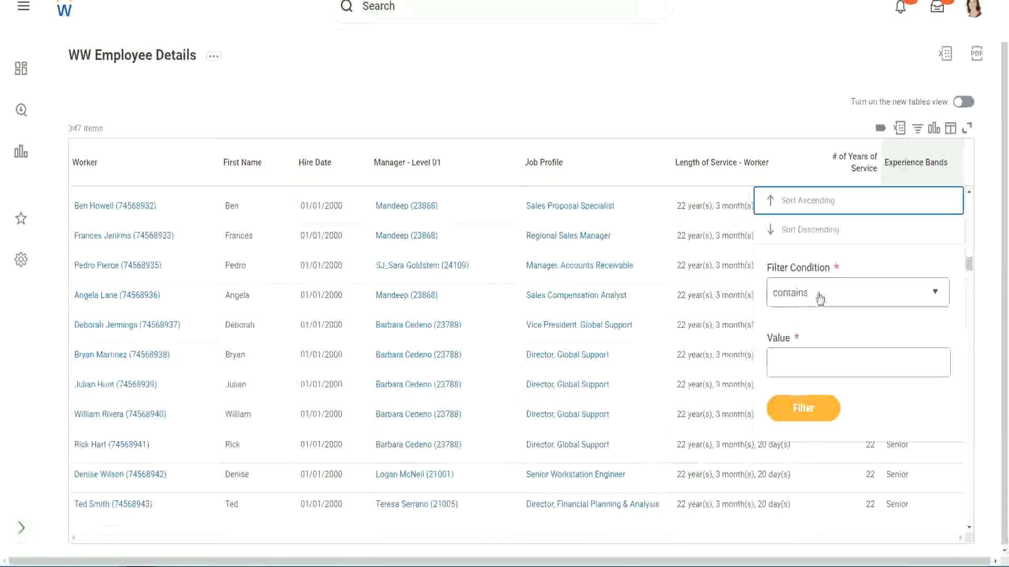
# Filter Experience Bands on contains Amateur, then change the filter value to Legend
pyautogui.click(800, 357)
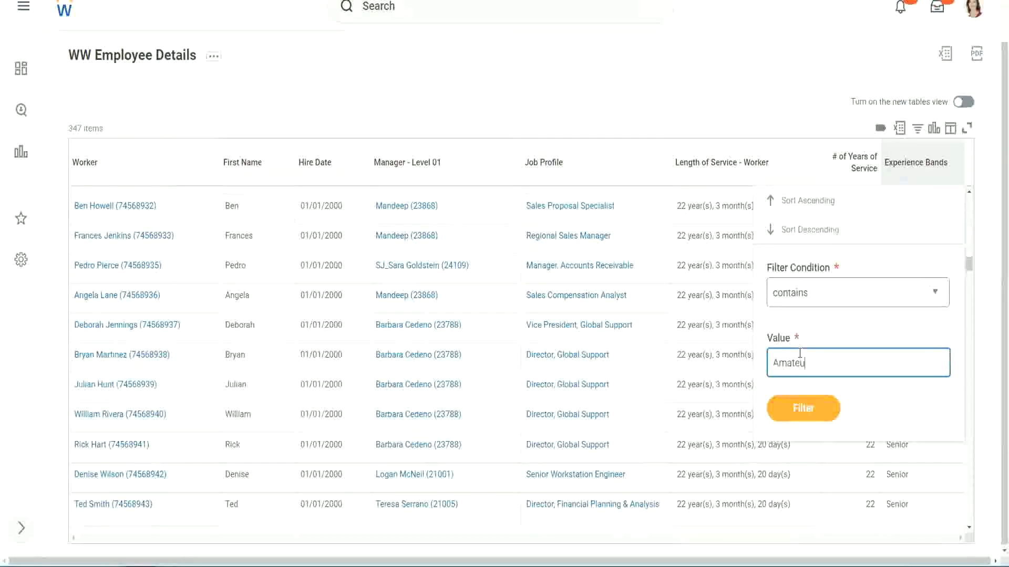
pyautogui.click(796, 412)
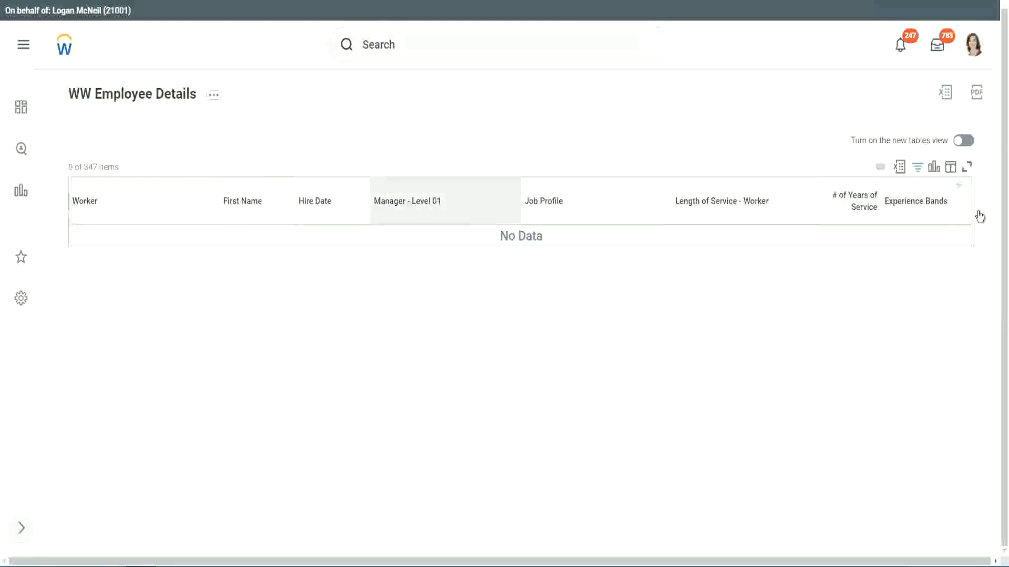
pyautogui.click(913, 207)
pyautogui.click(837, 344)
pyautogui.hotkey('ctrl', 'a')
pyautogui.write('Legend')
pyautogui.click(802, 389)
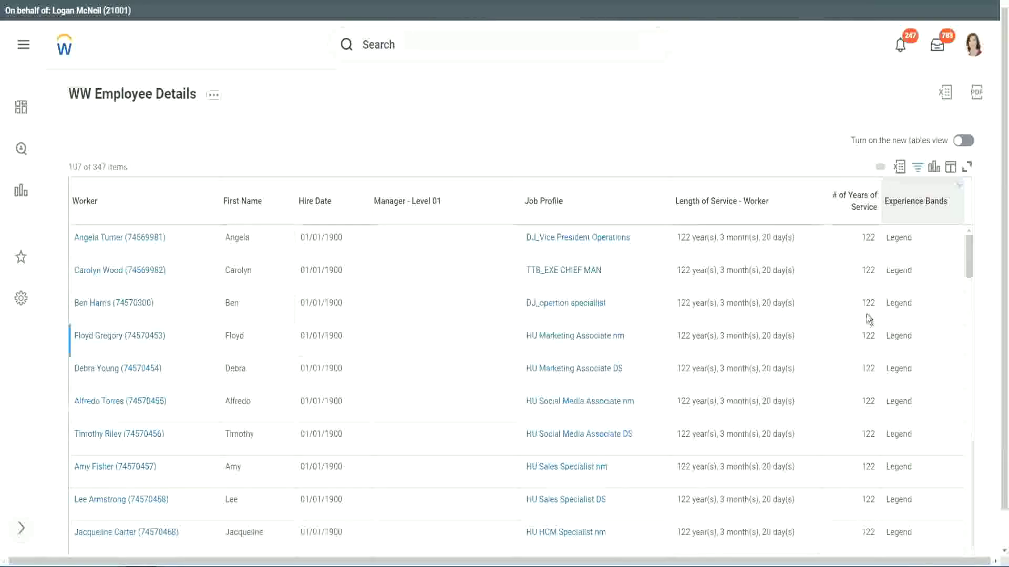
# Scroll the Legend results, checking the 1900 hire year and 102–122 years of service
pyautogui.scroll(-10, 866, 314)
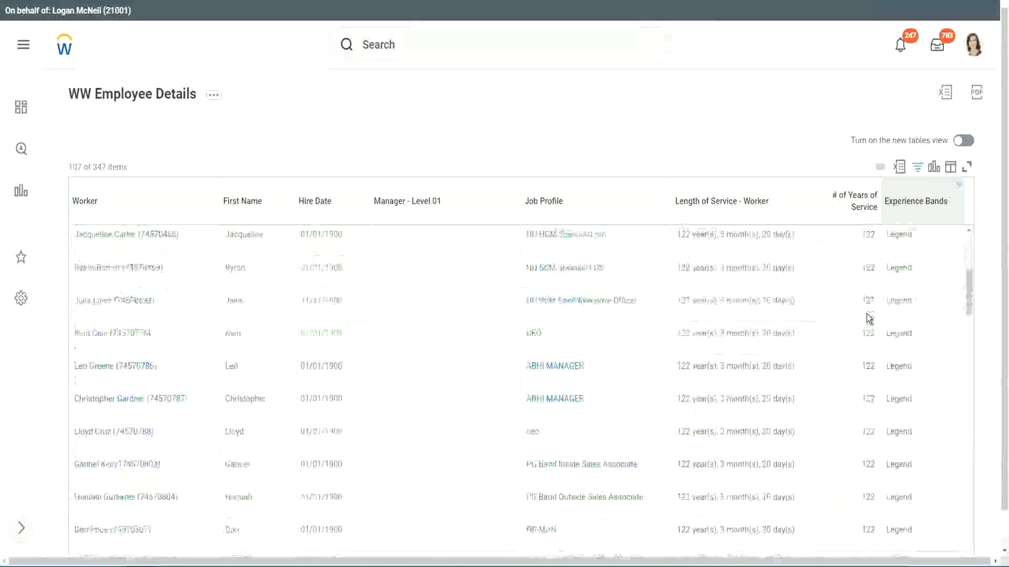
pyautogui.scroll(-5, 866, 313)
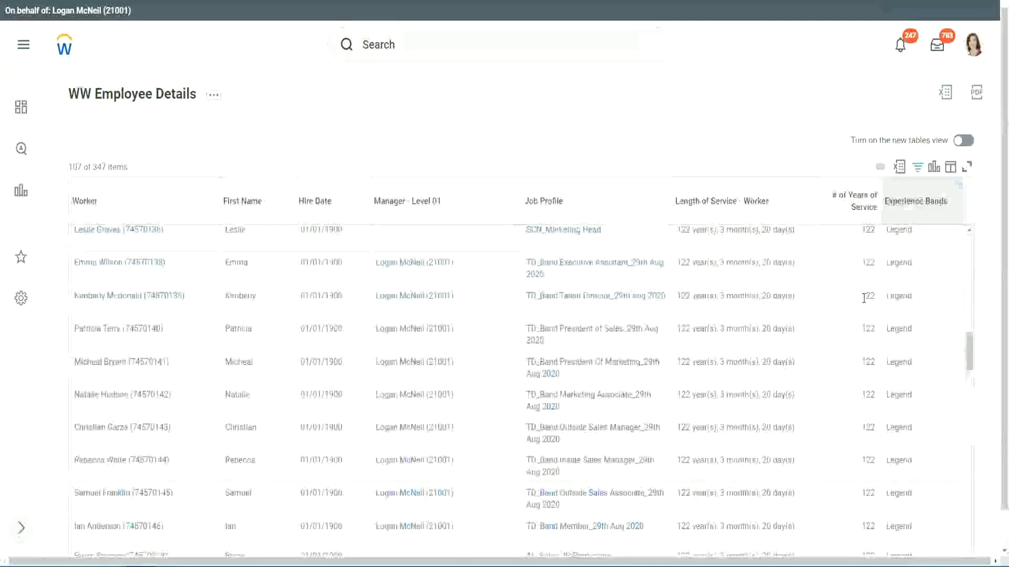
pyautogui.scroll(-12, 863, 297)
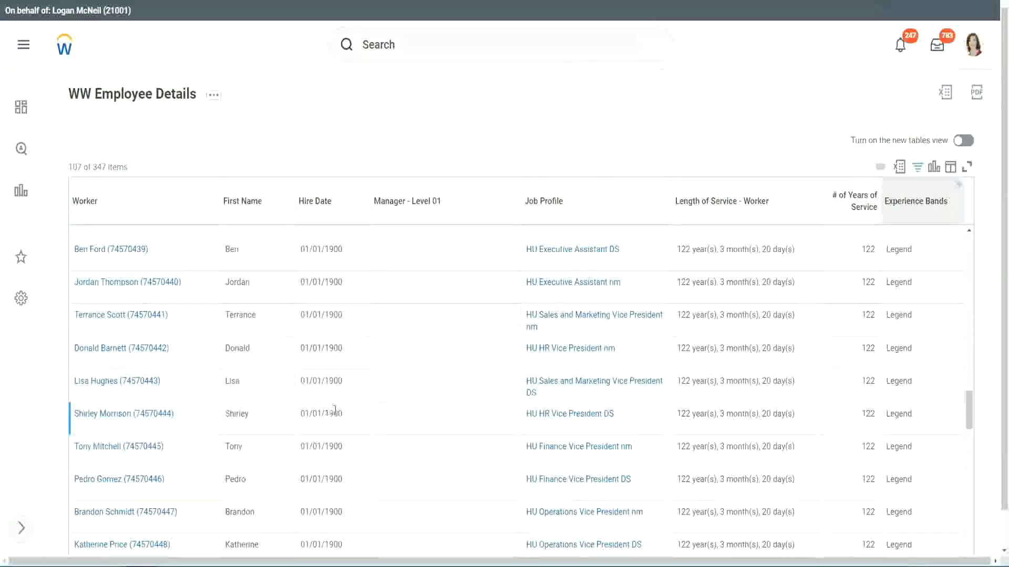
pyautogui.doubleClick(334, 414)
pyautogui.scroll(-6, 858, 395)
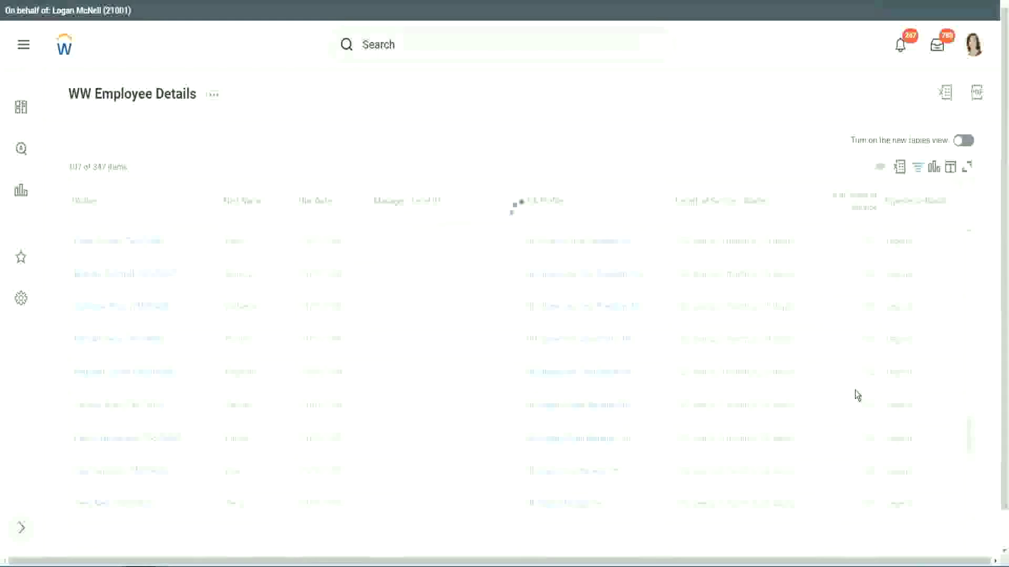
pyautogui.scroll(-15, 858, 395)
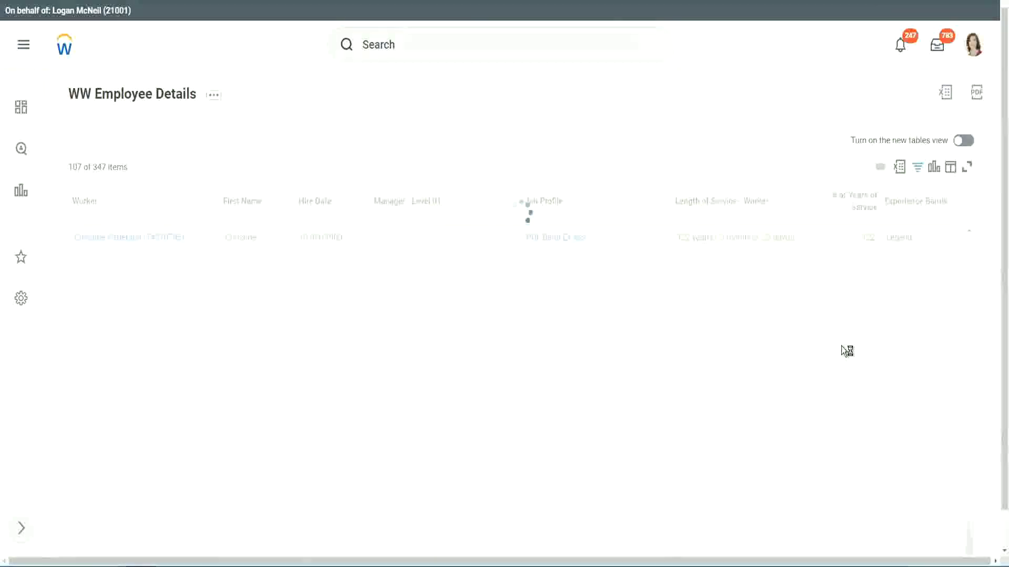
pyautogui.scroll(-5, 841, 348)
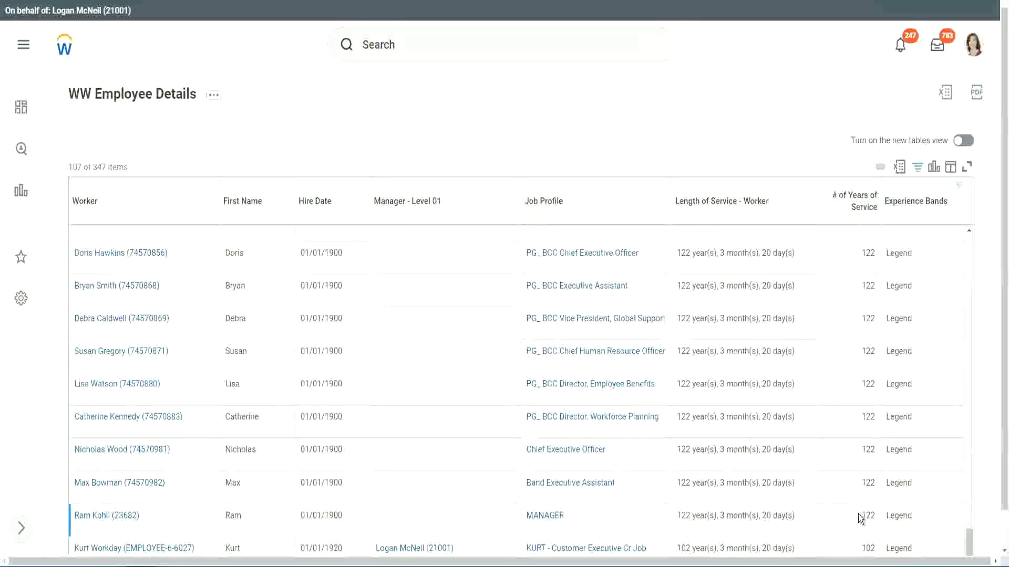
pyautogui.doubleClick(868, 546)
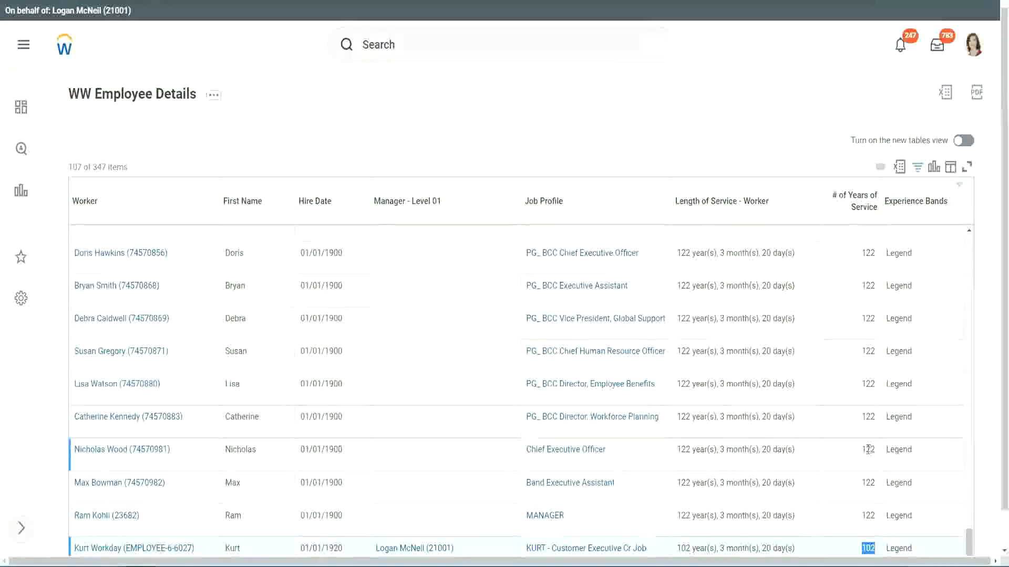
pyautogui.moveTo(867, 449); pyautogui.dragTo(876, 449)
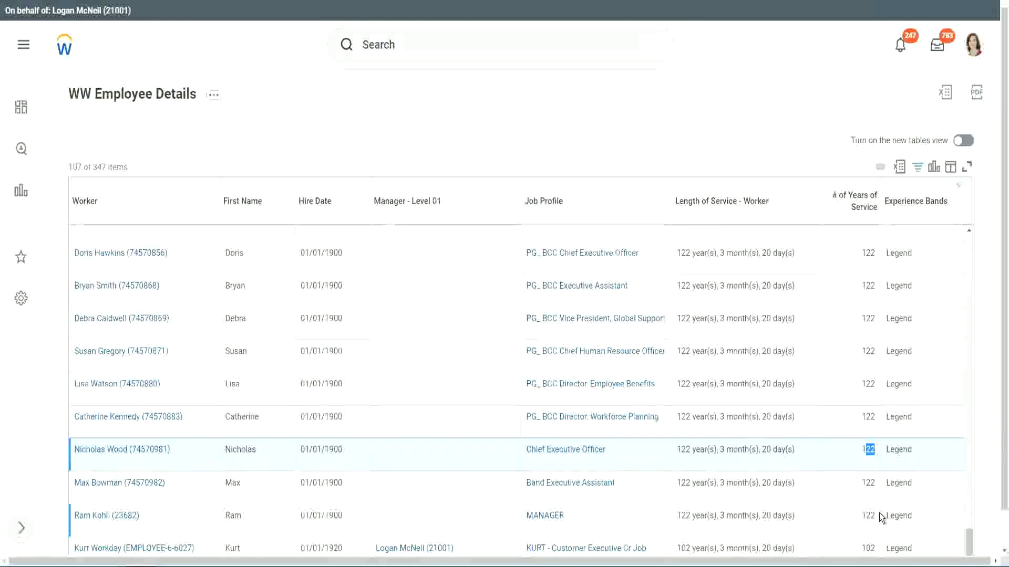
pyautogui.click(849, 423)
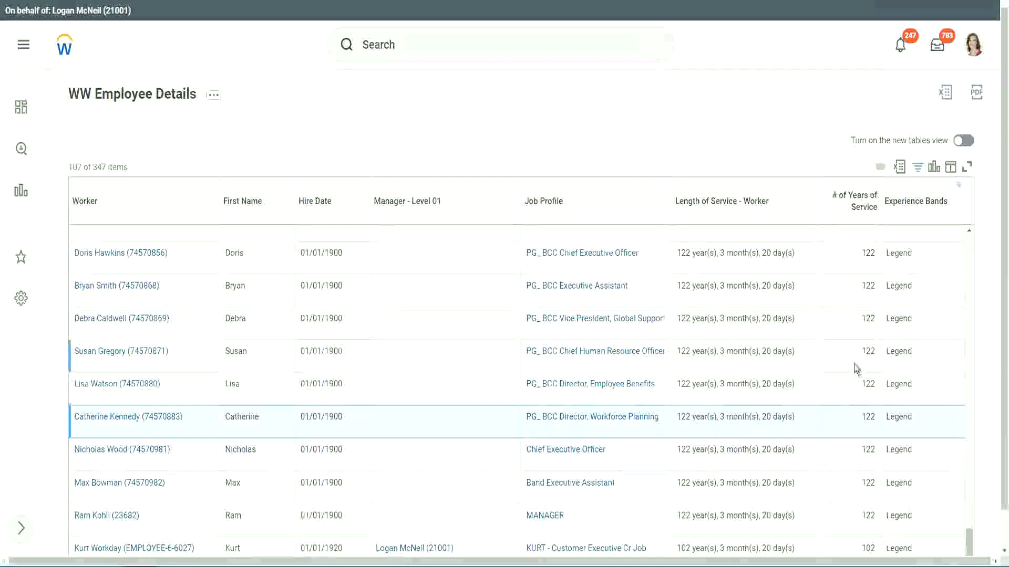
pyautogui.click(851, 298)
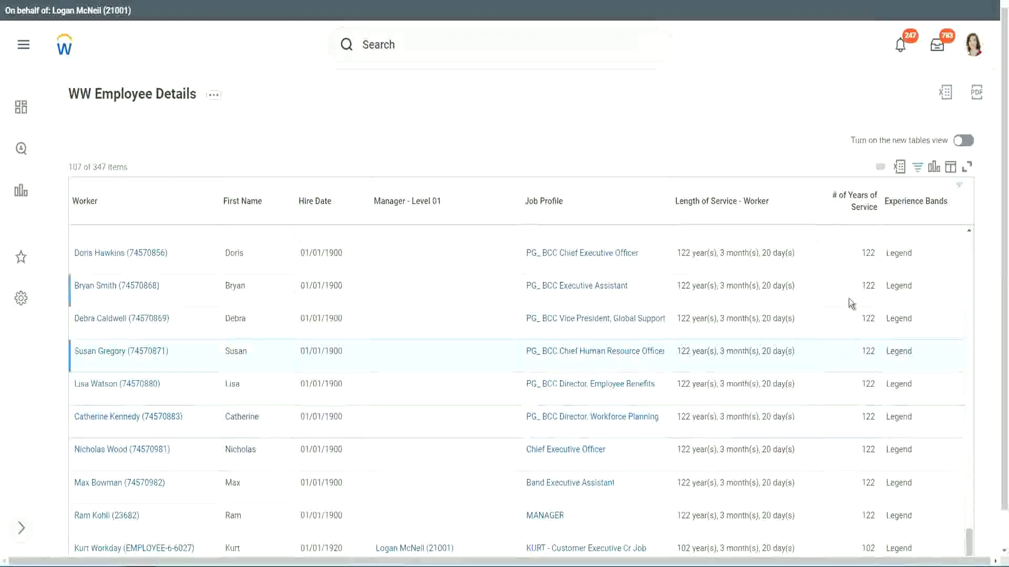
pyautogui.click(921, 207)
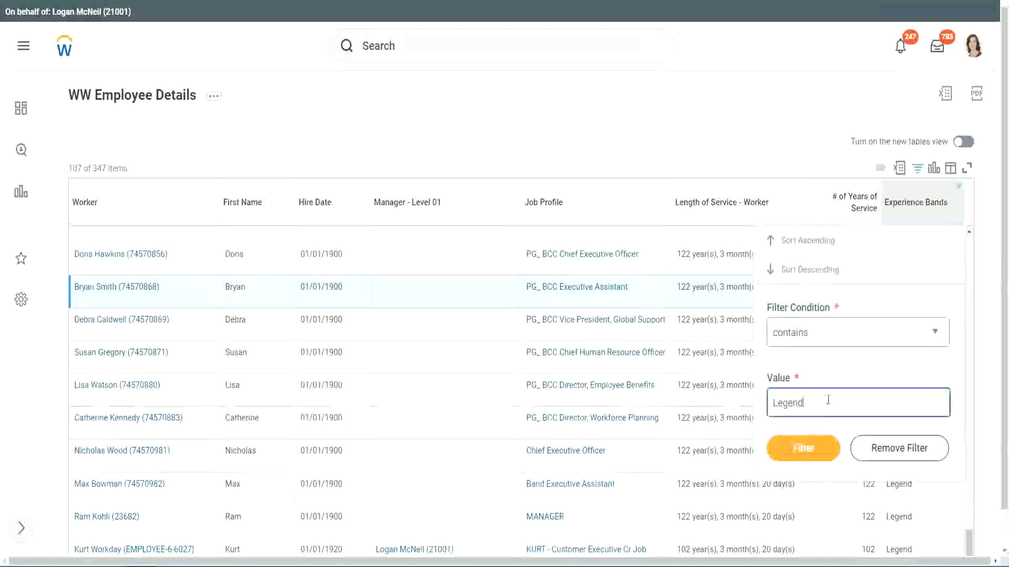
# Change the Experience Bands filter value from Legend to Experienced and apply it
pyautogui.doubleClick(773, 403)
pyautogui.write('Experienced')
pyautogui.click(807, 449)
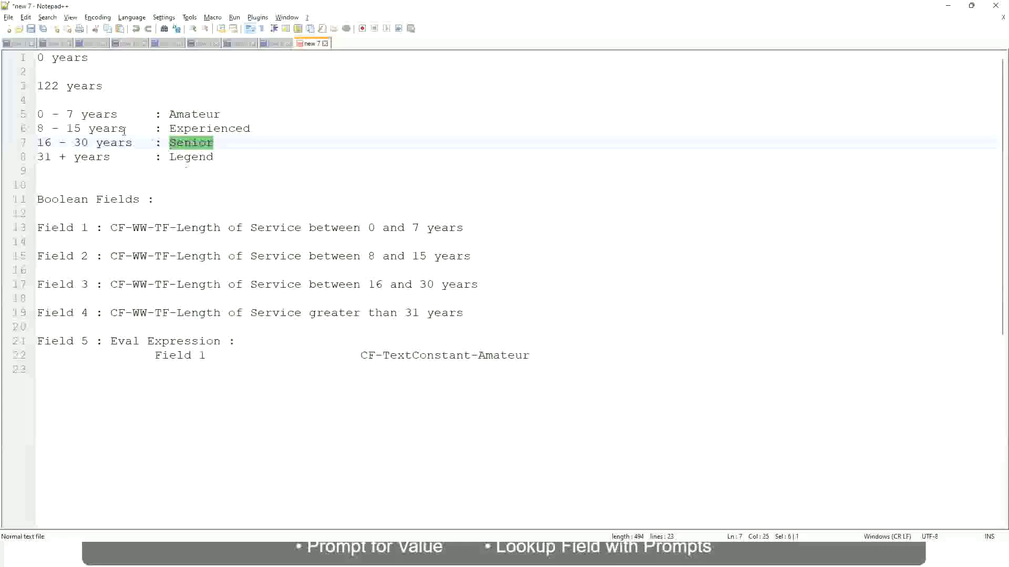
pyautogui.click(95, 129)
pyautogui.moveTo(48, 128); pyautogui.dragTo(88, 128)
pyautogui.click(117, 129)
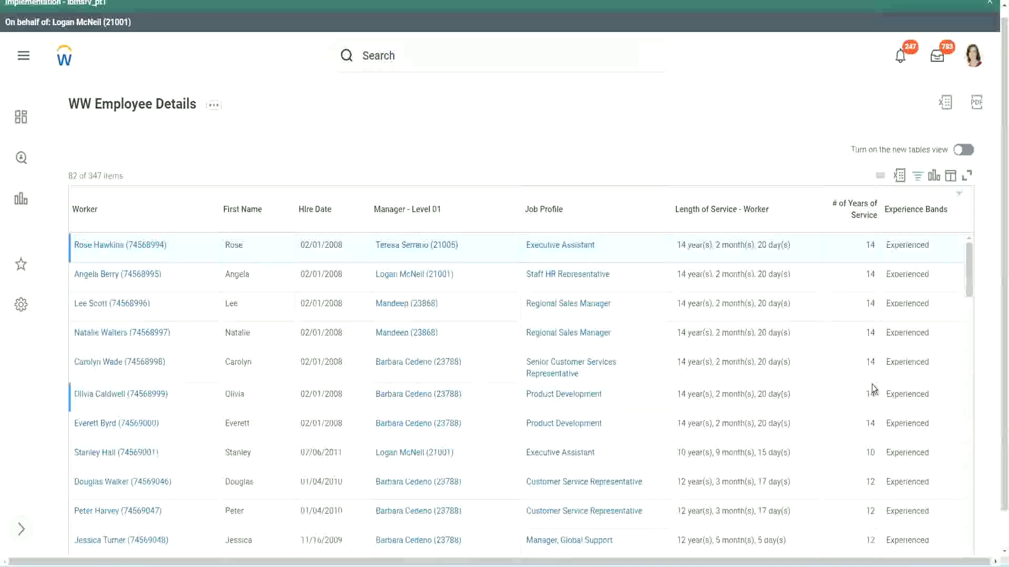
# Scroll through the 82 filtered rows, confirming each is Experienced with 10–12 years' service
pyautogui.scroll(-5, 871, 384)
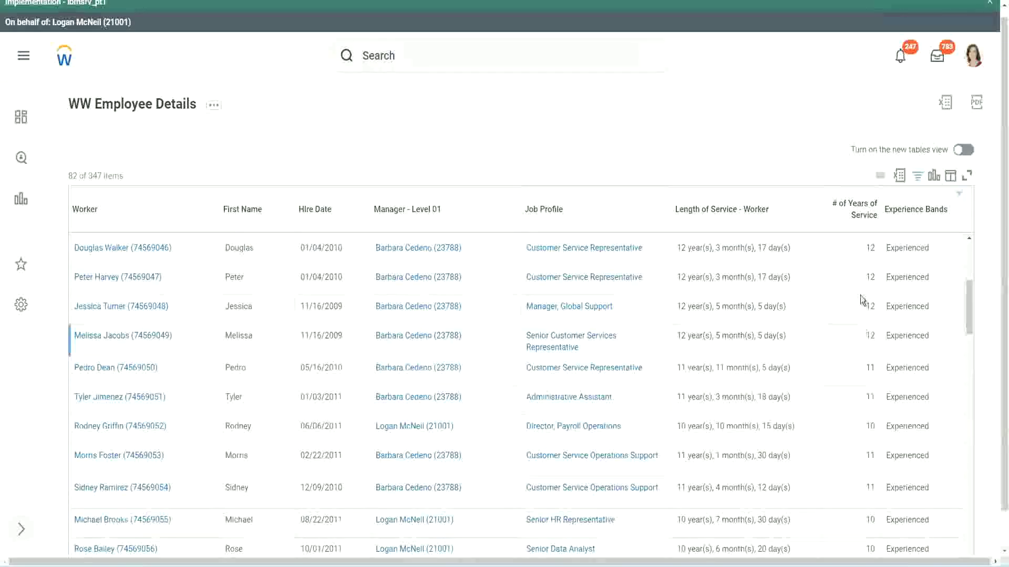
pyautogui.doubleClick(886, 279)
pyautogui.scroll(-3, 872, 368)
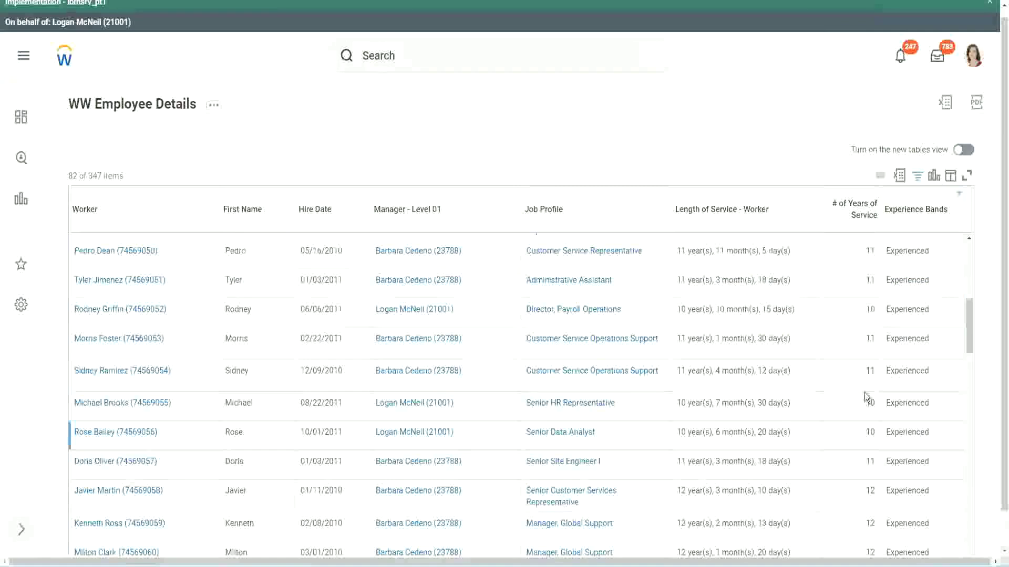
pyautogui.click(870, 373)
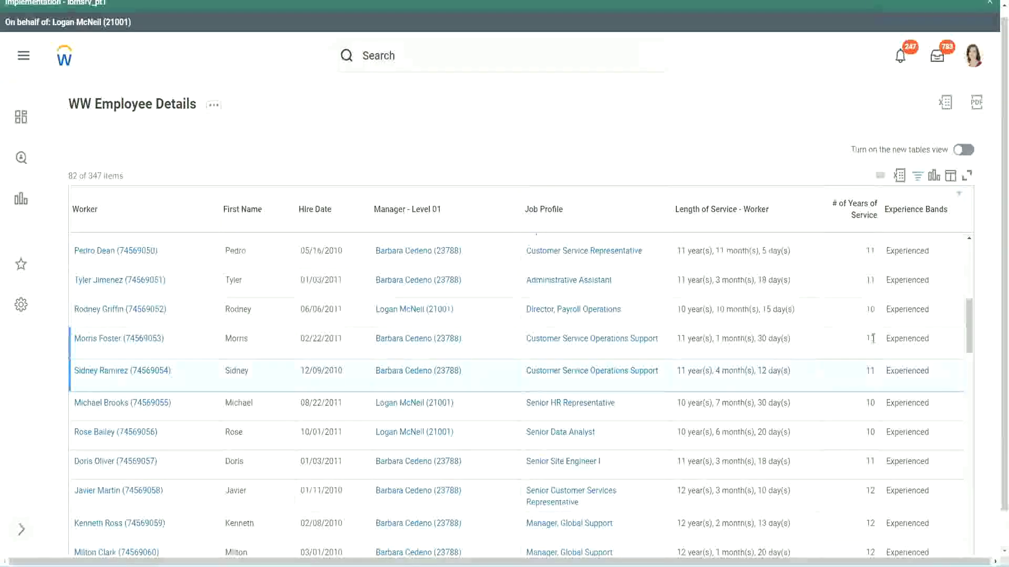
pyautogui.click(920, 337)
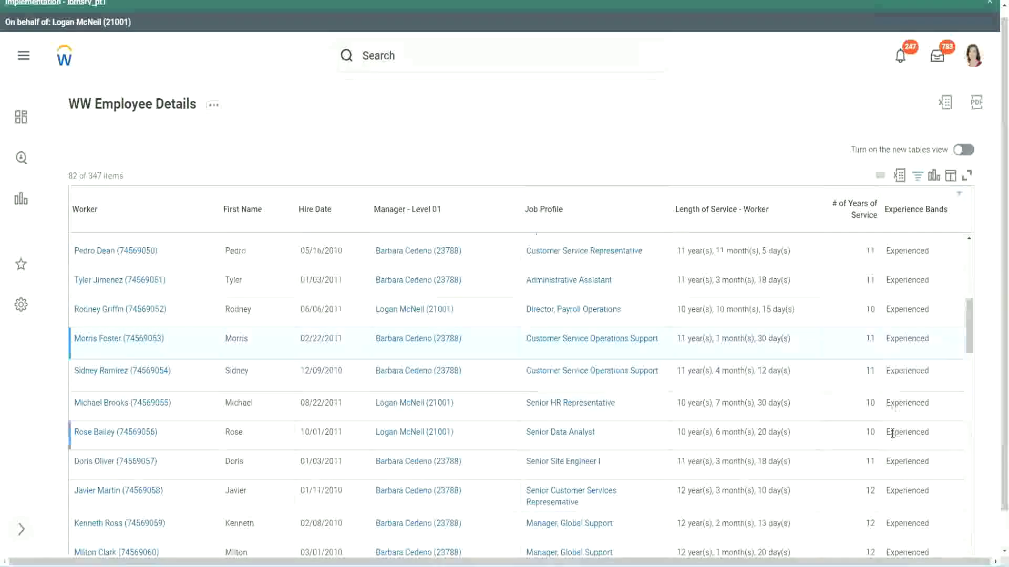
pyautogui.scroll(-10, 892, 433)
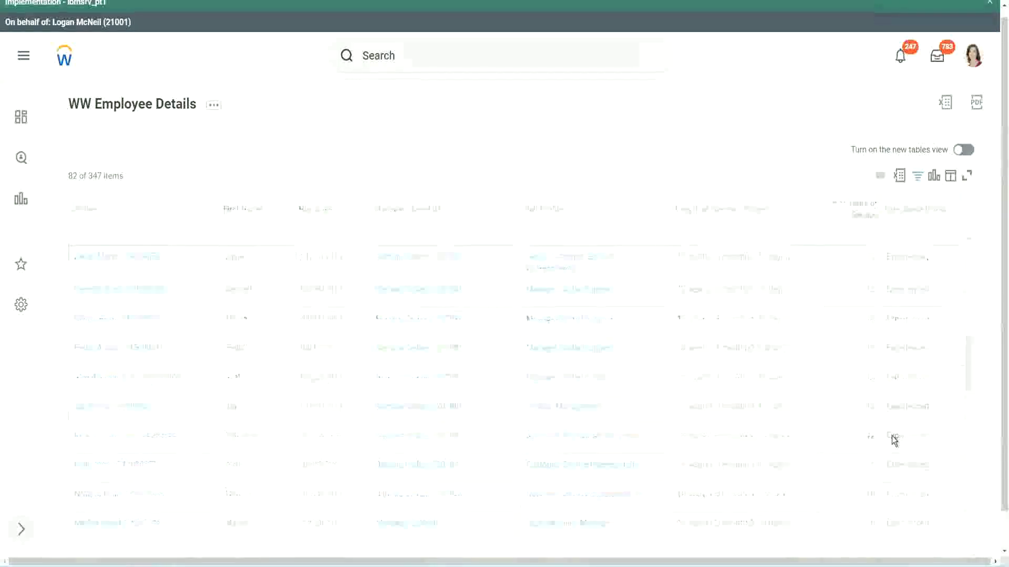